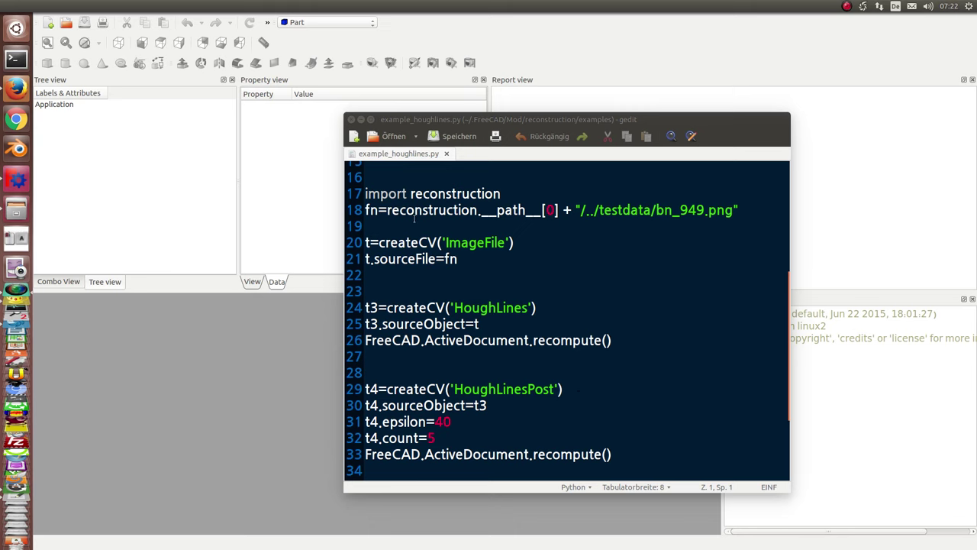
# Step: Select the whole example_houghlines.py script (bn_949.png, epsilon 40, count 5) in gedit
pyautogui.click(634, 300)
pyautogui.hotkey('ctrl', 'a')
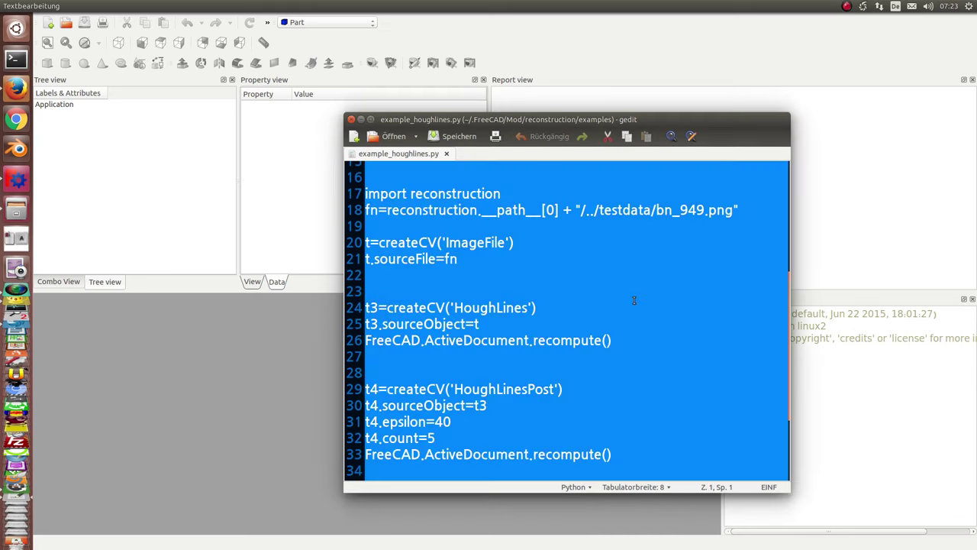
# Step: Paste the copied Hough lines script into FreeCAD's Python console and run its loop
pyautogui.click(361, 120)
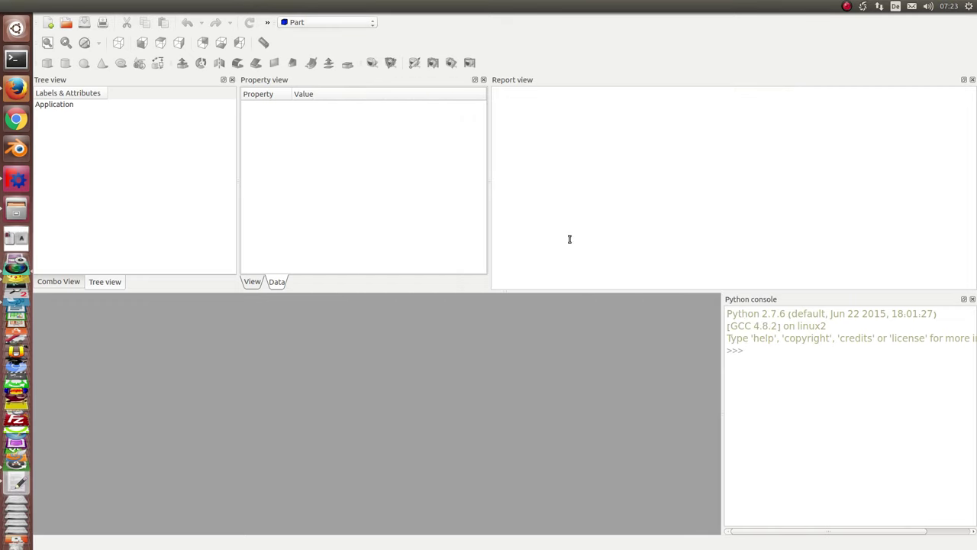
pyautogui.click(760, 363)
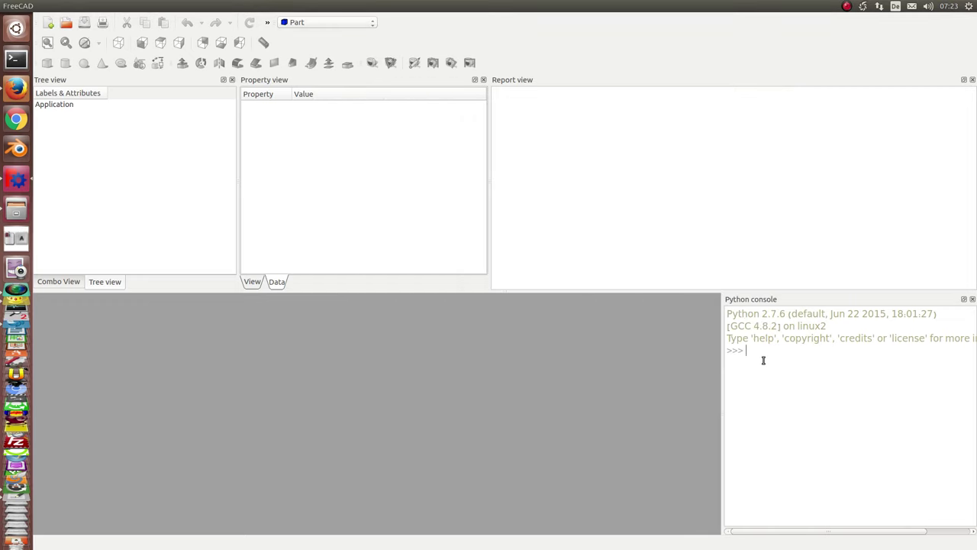
pyautogui.hotkey('ctrl', 'v')
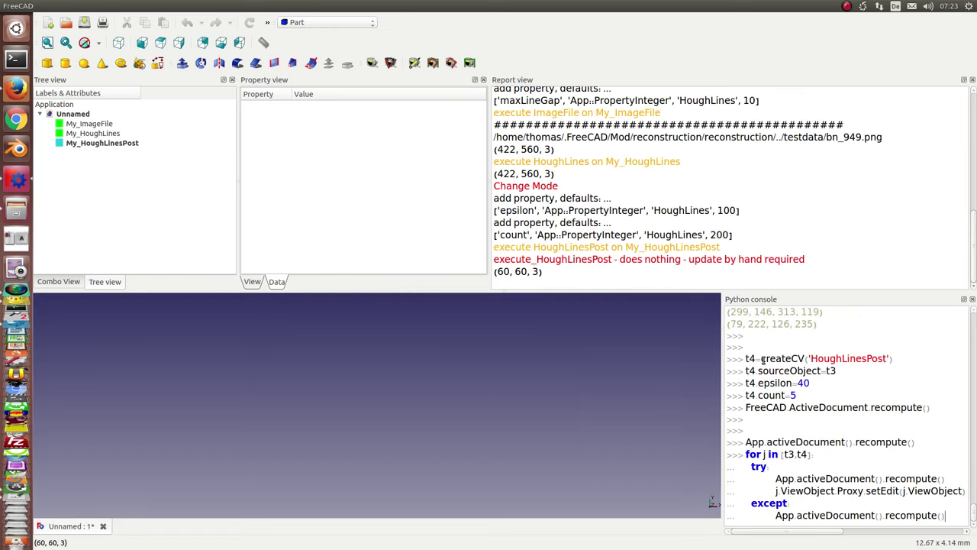
pyautogui.press('Return')
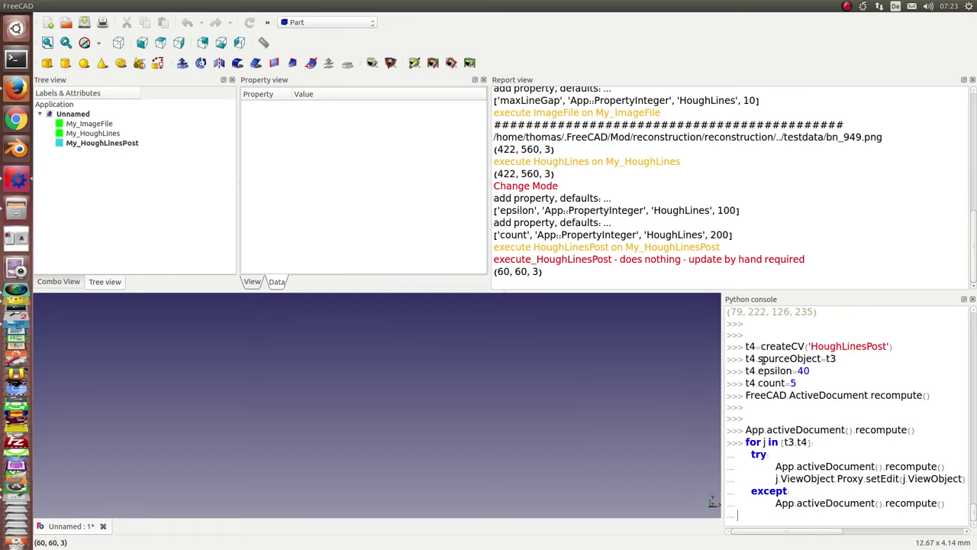
pyautogui.press('Return')
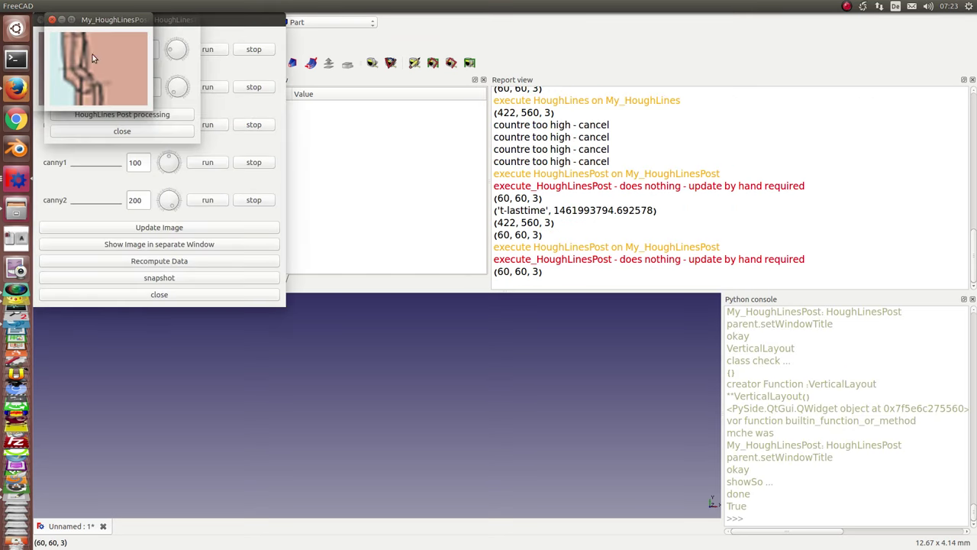
# Step: Move the HoughLinesPost preview and both parameter dialogs apart, and enlarge the HoughLines preview
pyautogui.moveTo(103, 20)
pyautogui.mouseDown()
pyautogui.moveTo(720, 44)
pyautogui.moveTo(809, 38)
pyautogui.mouseUp()
pyautogui.moveTo(114, 22)
pyautogui.mouseDown()
pyautogui.moveTo(413, 325)
pyautogui.moveTo(532, 191)
pyautogui.mouseUp()
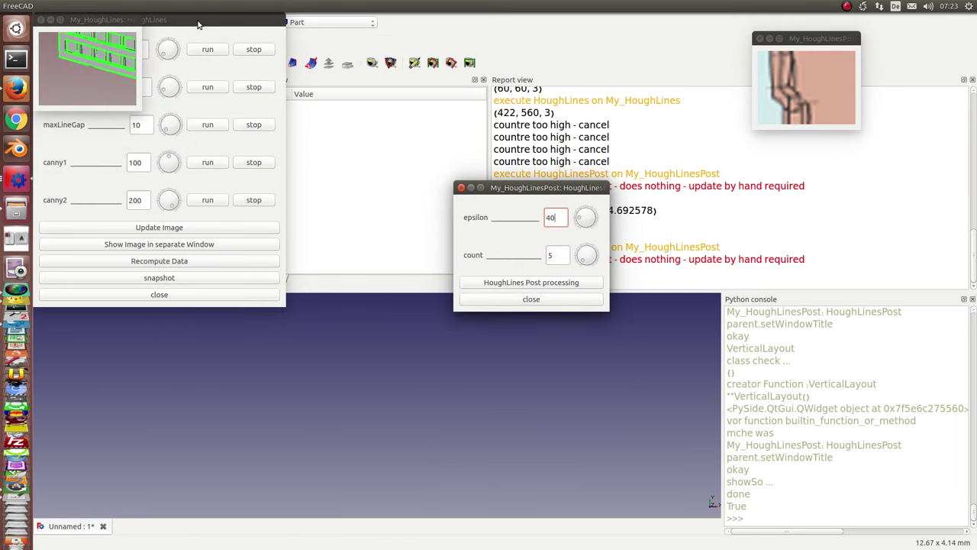
pyautogui.moveTo(197, 24)
pyautogui.mouseDown()
pyautogui.moveTo(798, 229)
pyautogui.moveTo(864, 241)
pyautogui.mouseUp()
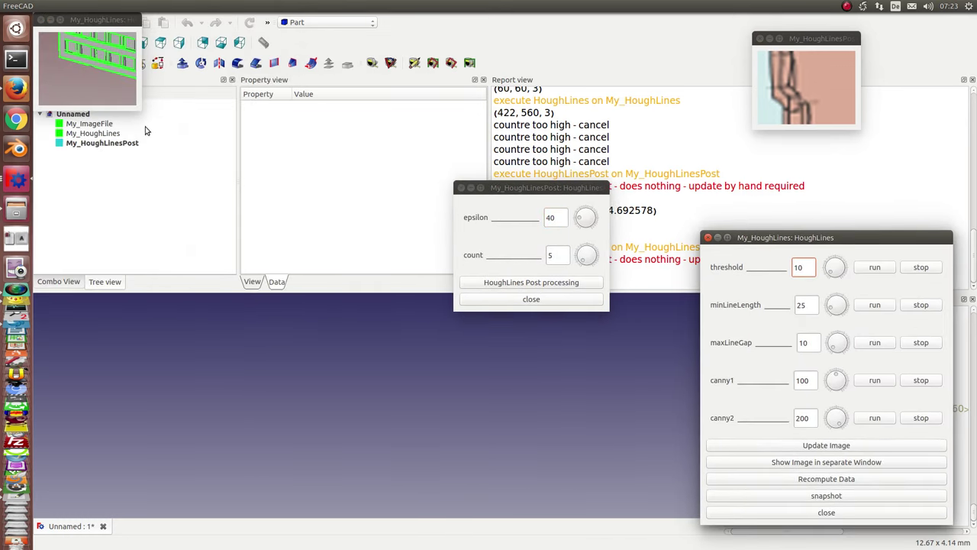
pyautogui.moveTo(141, 108)
pyautogui.mouseDown()
pyautogui.moveTo(393, 318)
pyautogui.moveTo(386, 359)
pyautogui.moveTo(417, 364)
pyautogui.mouseUp()
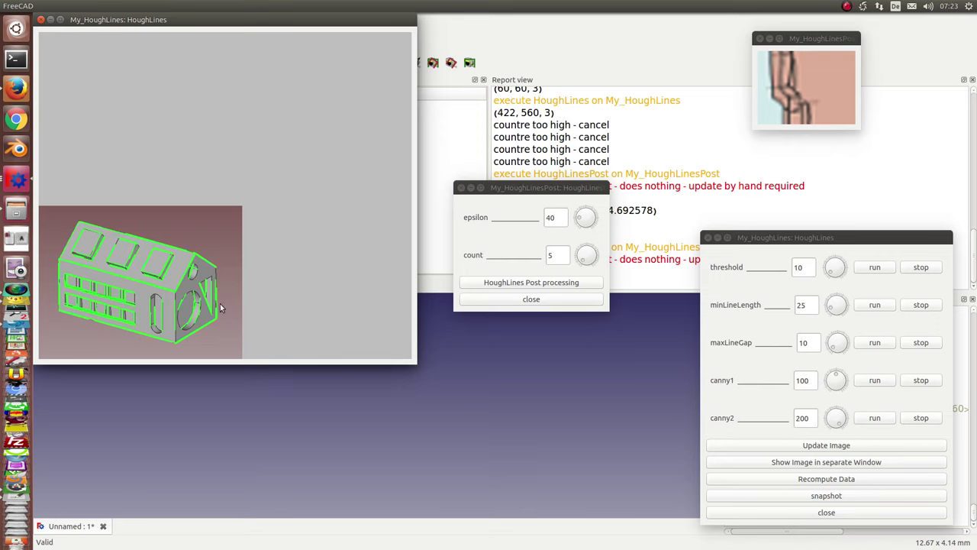
# Step: Fit the preview, then auto-increase minLineLength and stop it at 198
pyautogui.click(783, 446)
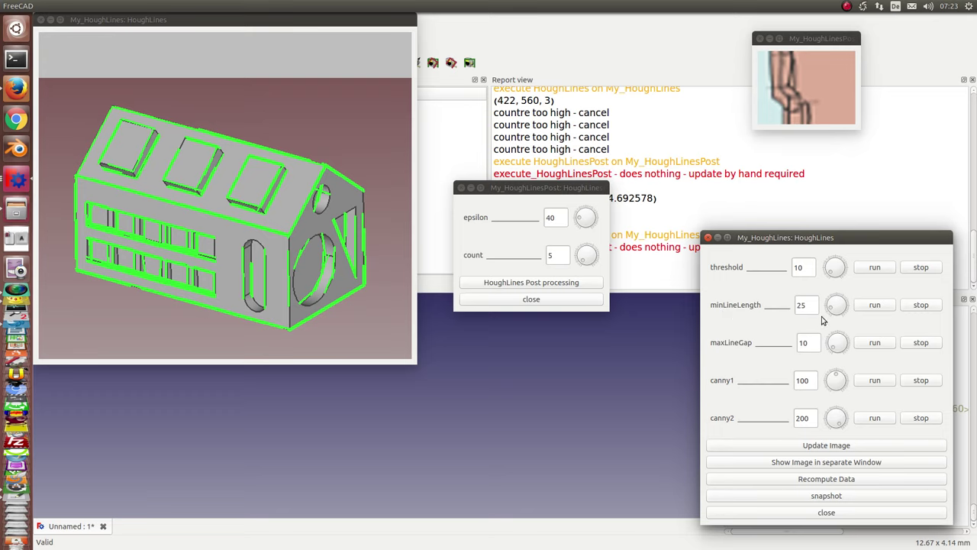
pyautogui.click(871, 307)
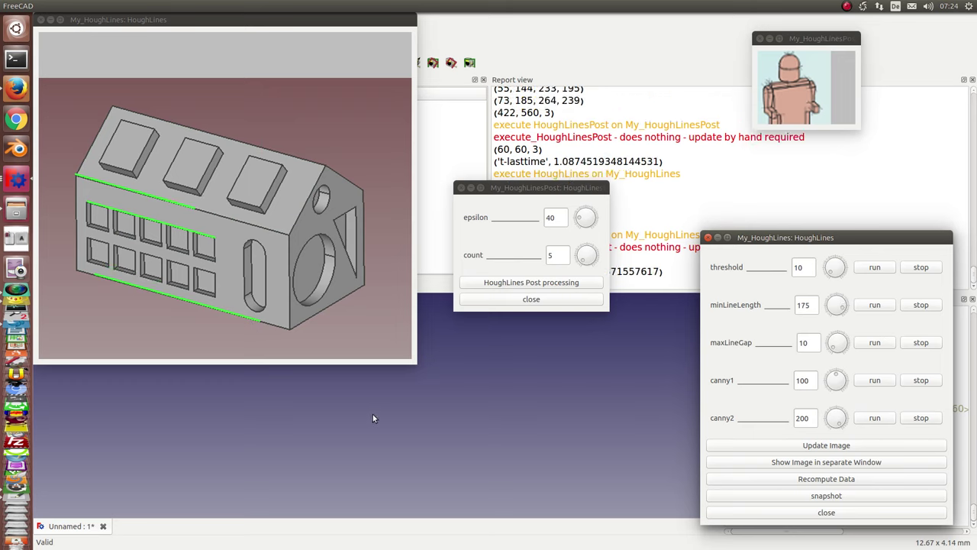
pyautogui.click(921, 305)
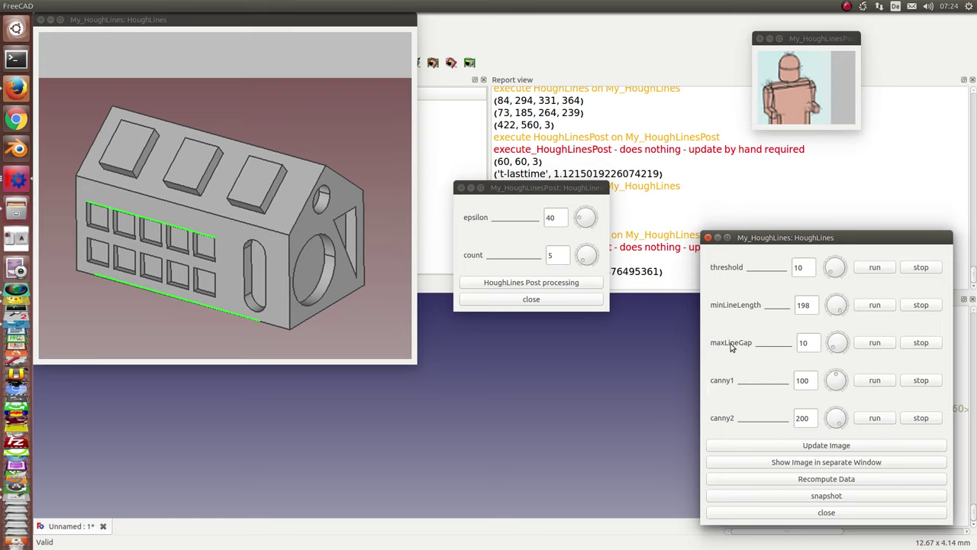
# Step: Lower the HoughLines minLineLength back to 30
pyautogui.click(870, 345)
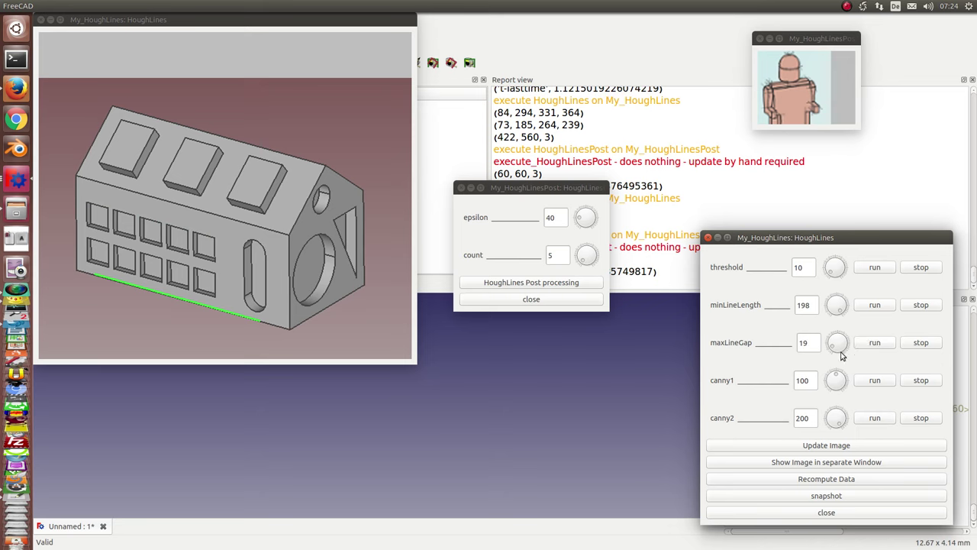
pyautogui.click(916, 345)
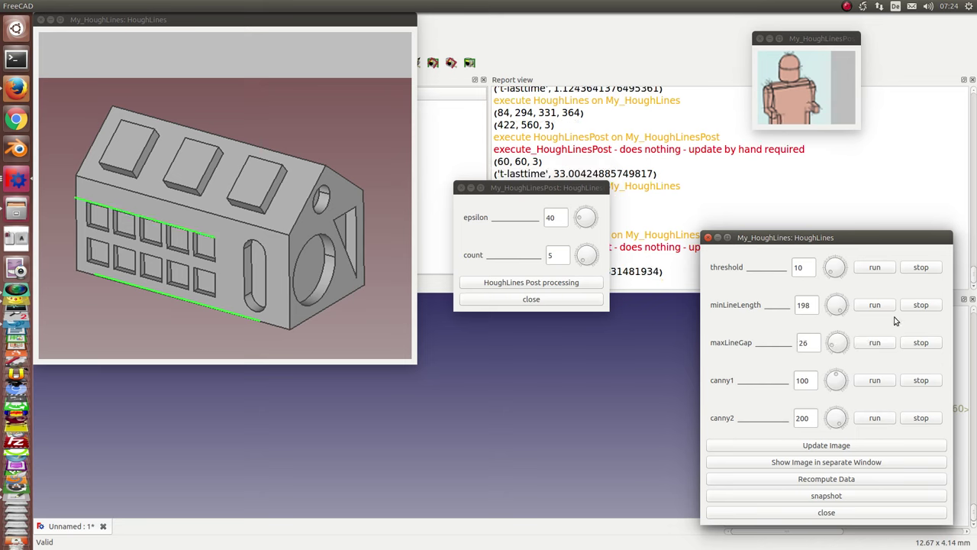
pyautogui.click(834, 302)
pyautogui.moveTo(834, 302); pyautogui.dragTo(828, 309)
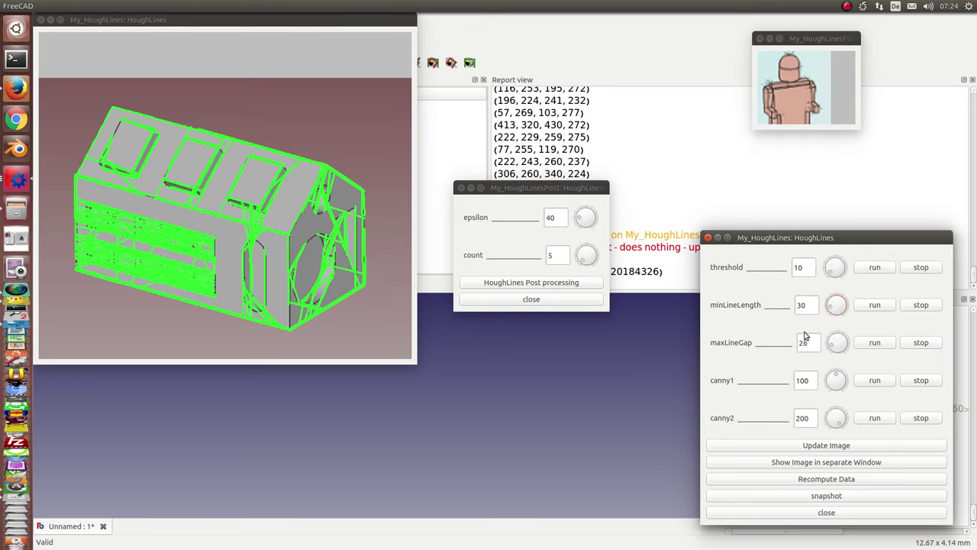
# Step: Set maxLineGap to 12 and recompute the Hough lines data
pyautogui.click(881, 347)
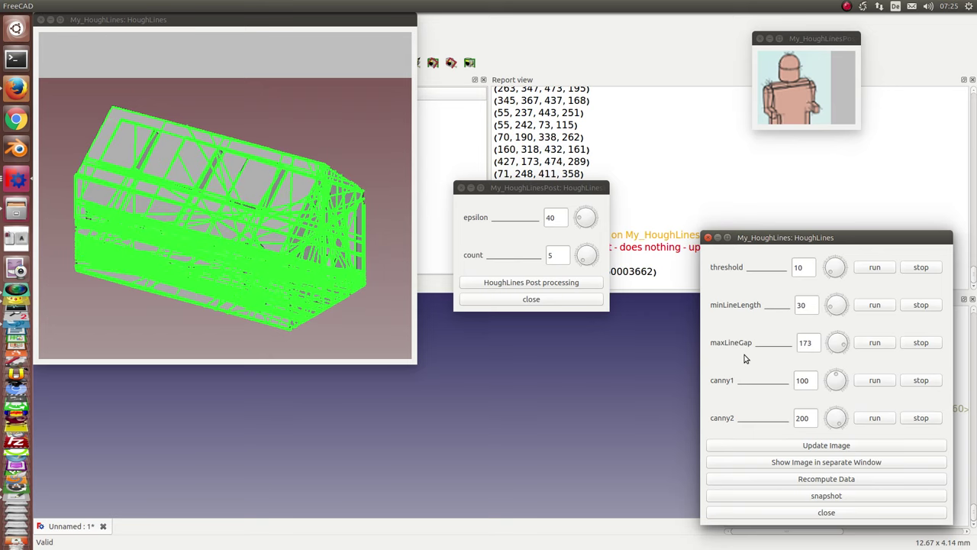
pyautogui.click(920, 343)
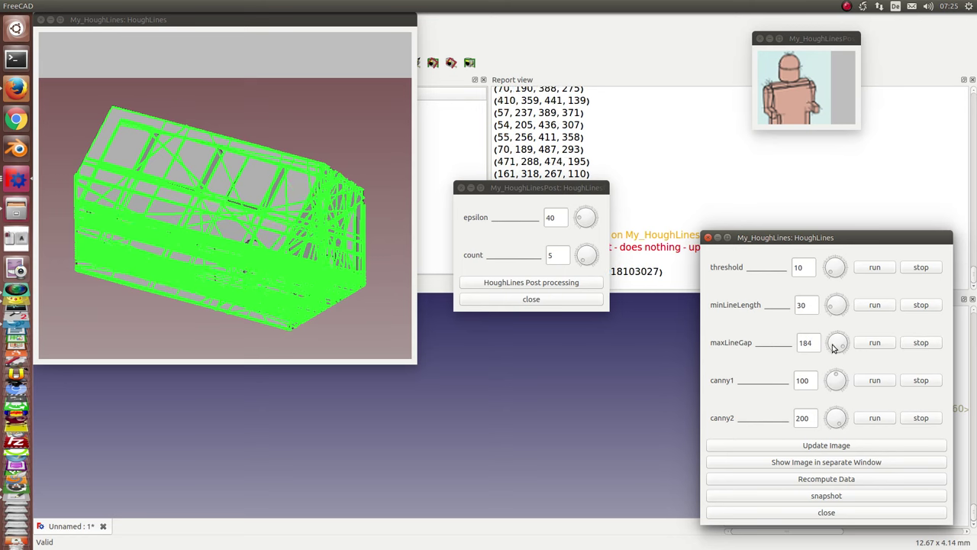
pyautogui.moveTo(833, 348); pyautogui.dragTo(831, 349)
pyautogui.click(792, 480)
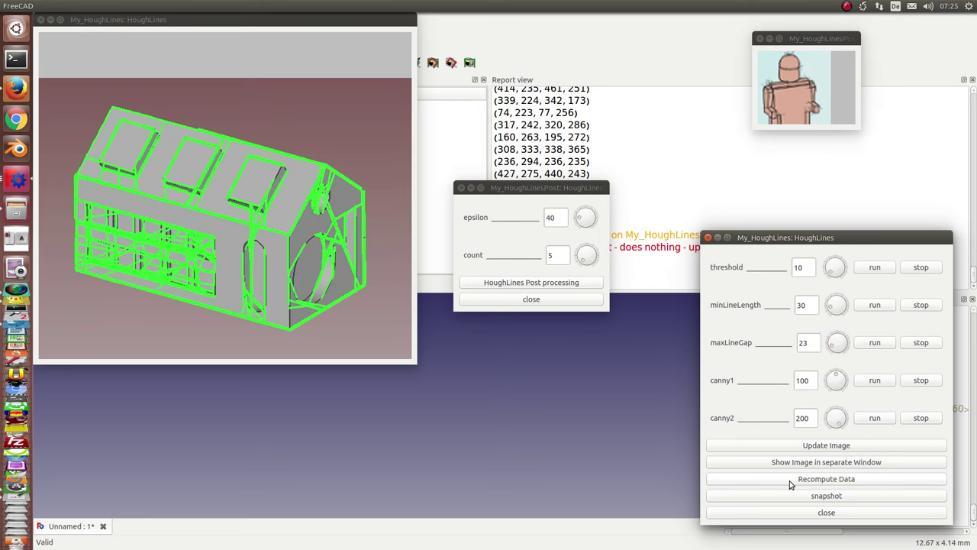
pyautogui.moveTo(831, 350); pyautogui.dragTo(833, 351)
pyautogui.click(834, 352)
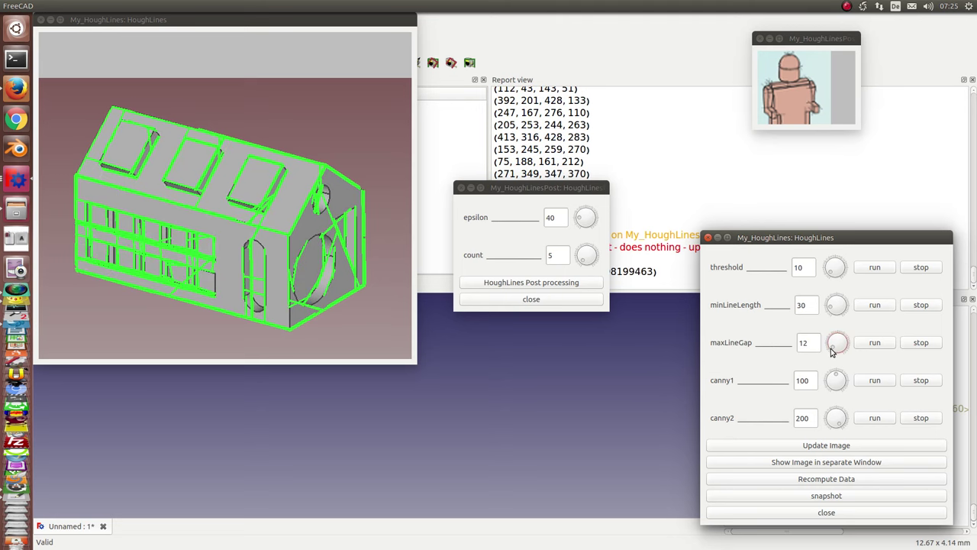
pyautogui.click(789, 482)
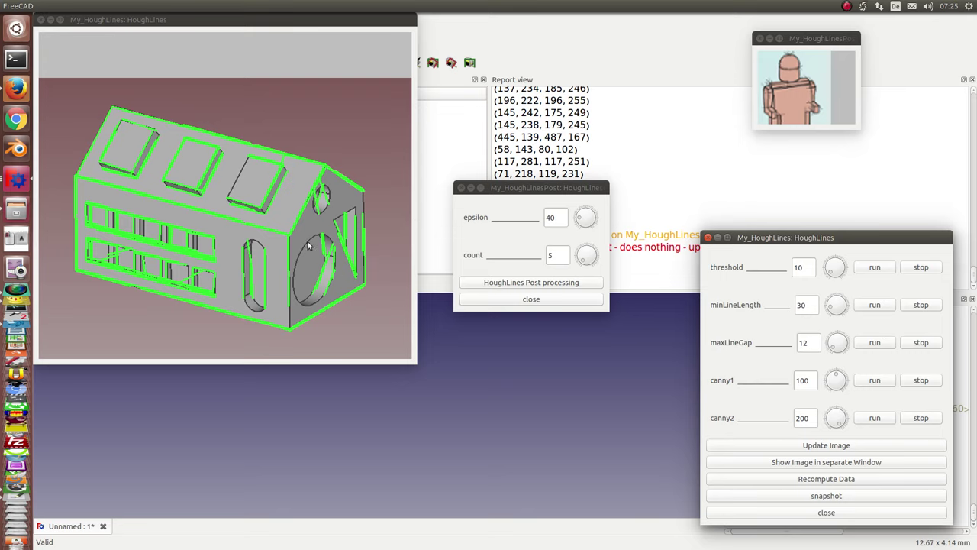
pyautogui.click(294, 20)
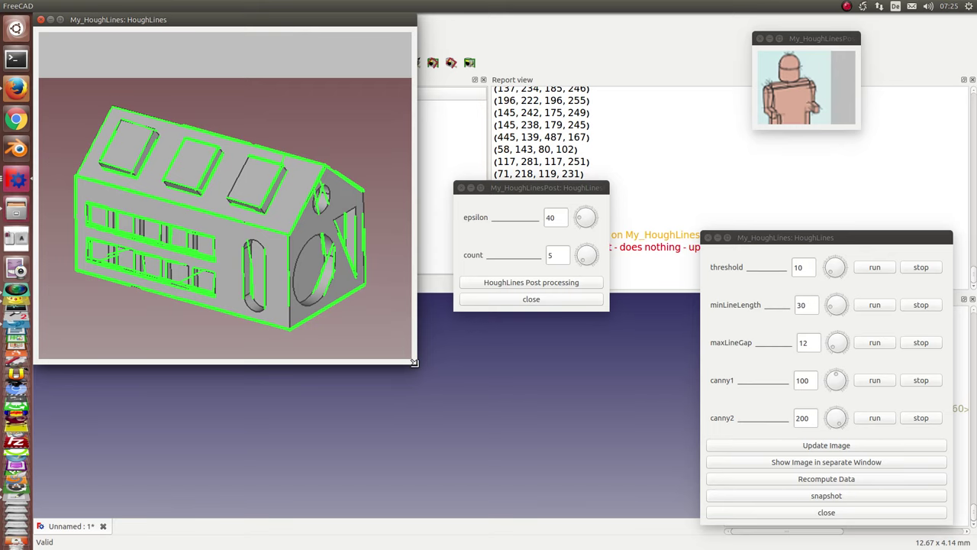
# Step: Shrink the HoughLines preview to fit the house image and move it to the right
pyautogui.moveTo(414, 363); pyautogui.dragTo(322, 180)
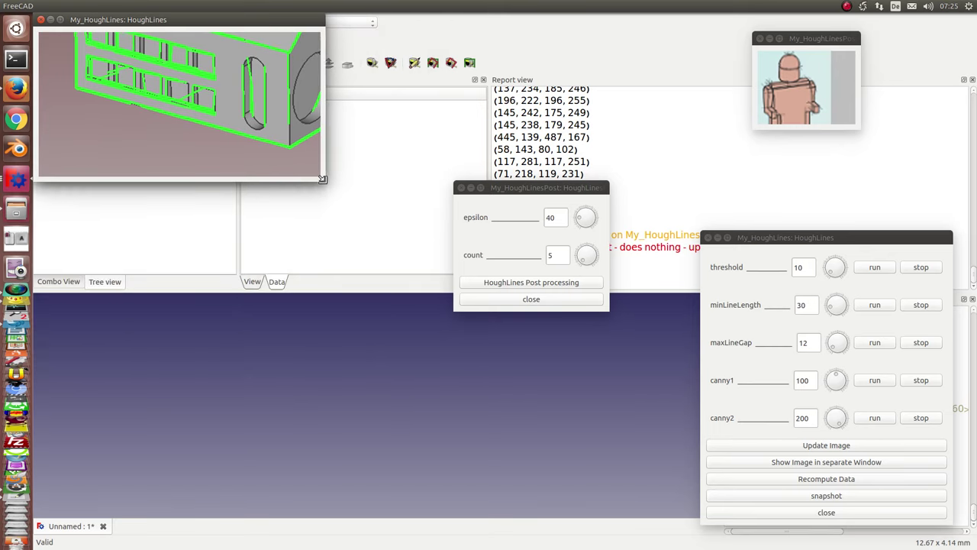
pyautogui.click(798, 446)
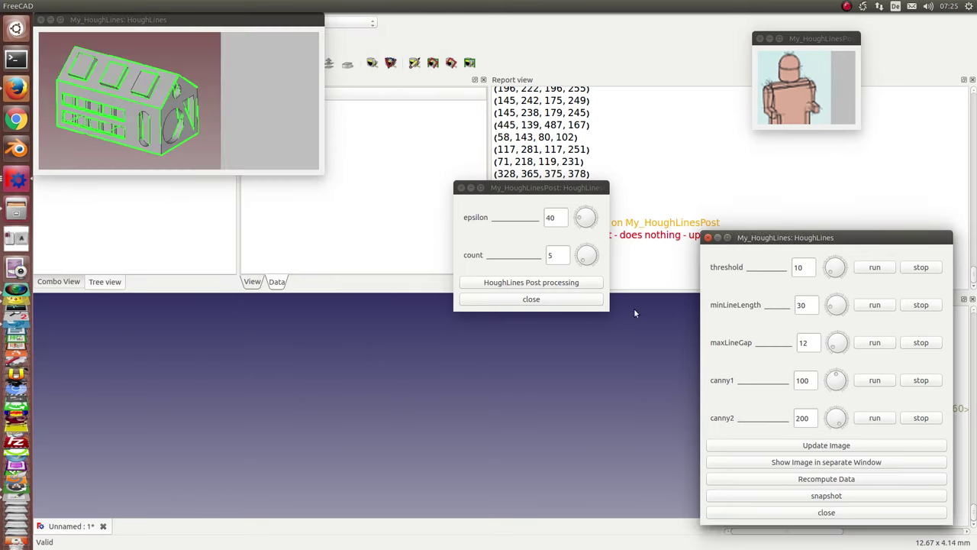
pyautogui.moveTo(203, 18); pyautogui.dragTo(449, 331)
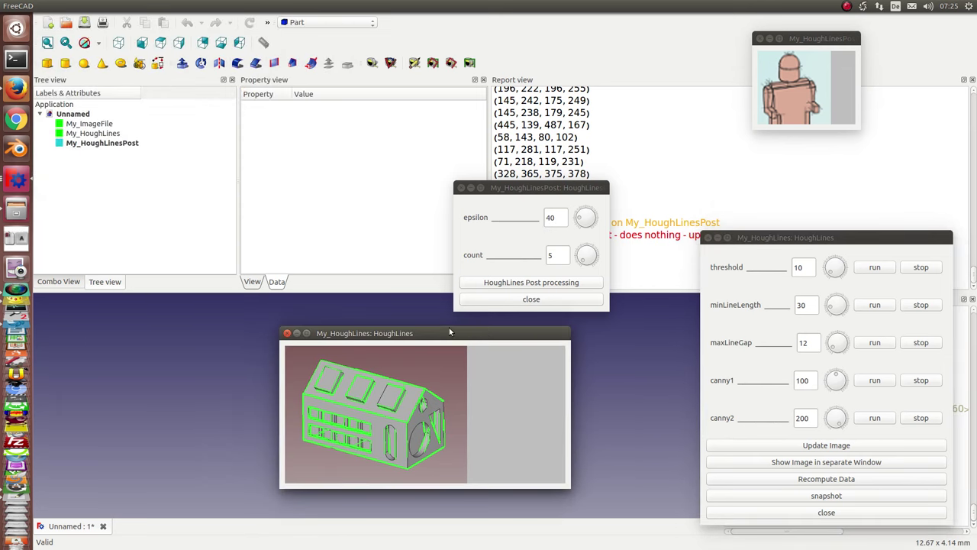
pyautogui.moveTo(567, 401); pyautogui.dragTo(475, 402)
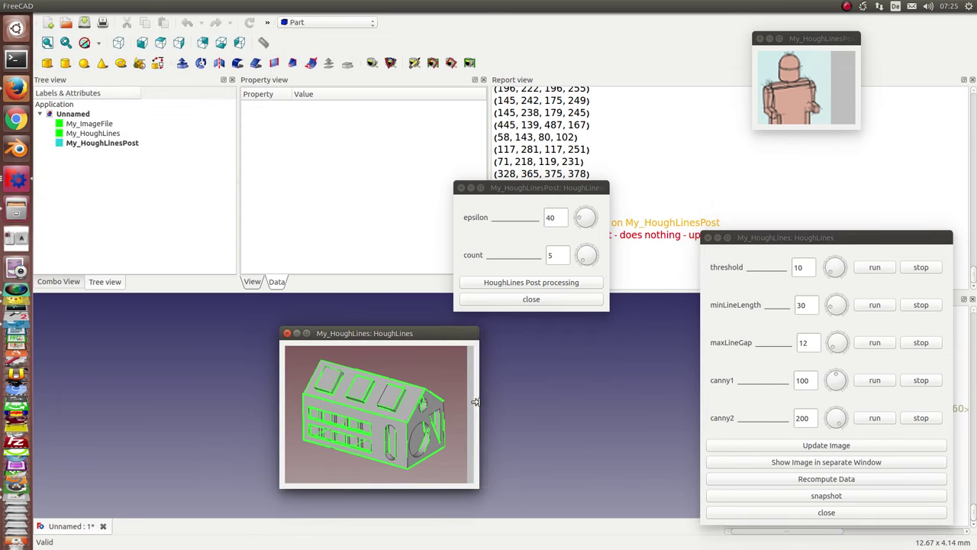
pyautogui.moveTo(353, 338); pyautogui.dragTo(527, 337)
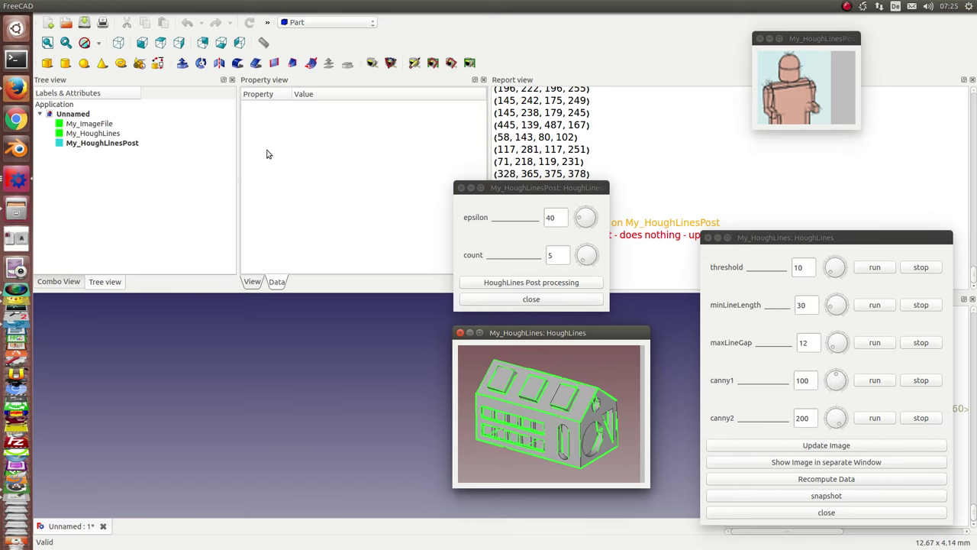
pyautogui.click(189, 143)
# Step: Display the objects' dependency graph, then reposition and widen the post-processing dialog
pyautogui.click(102, 7)
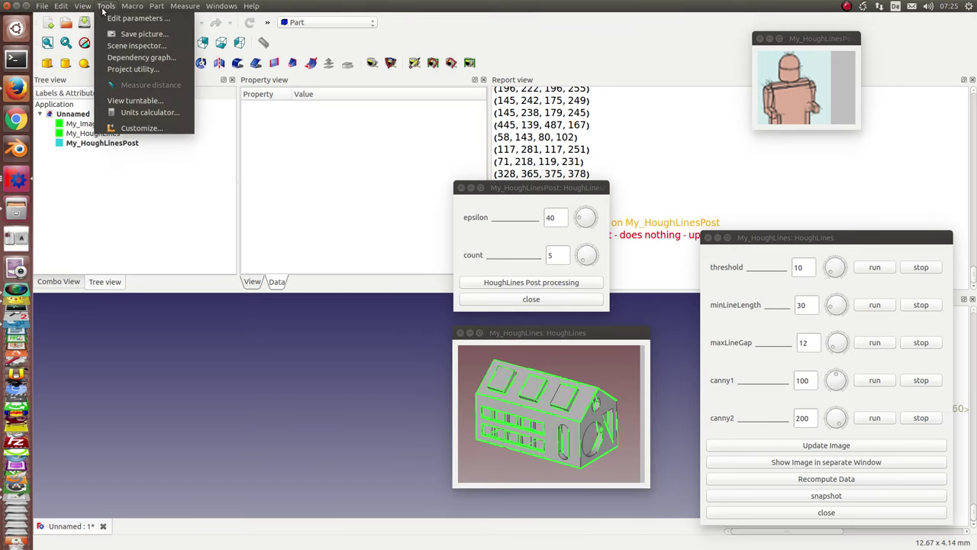
pyautogui.click(127, 61)
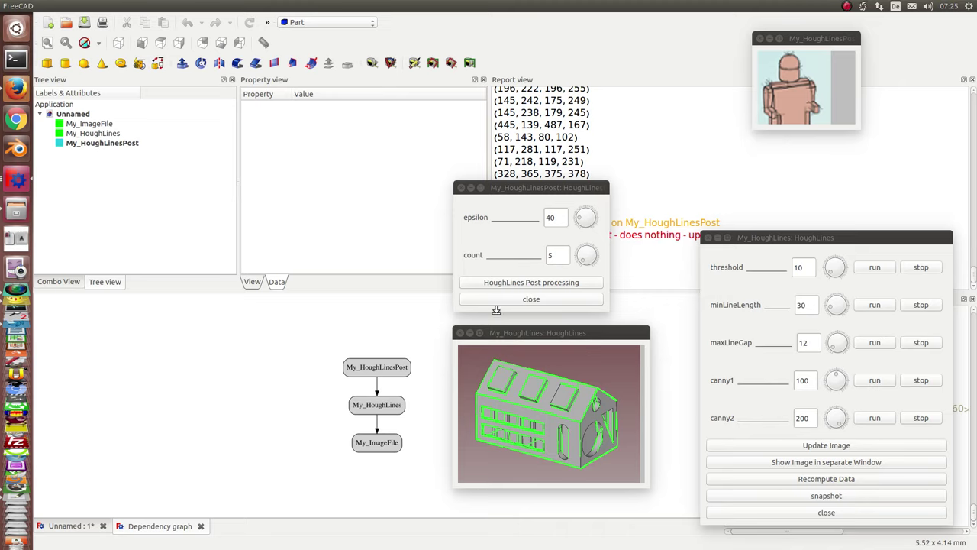
pyautogui.moveTo(552, 192); pyautogui.dragTo(505, 192)
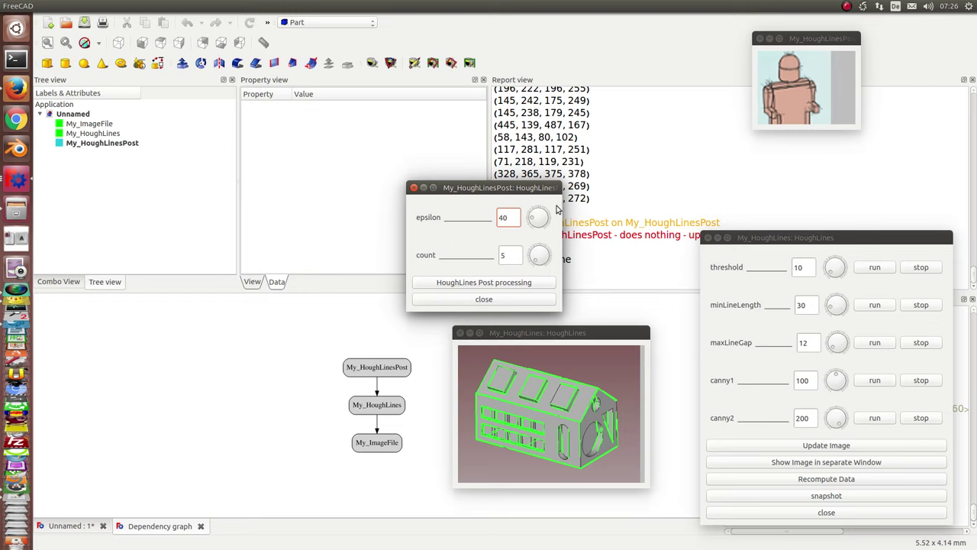
pyautogui.moveTo(561, 206); pyautogui.dragTo(699, 206)
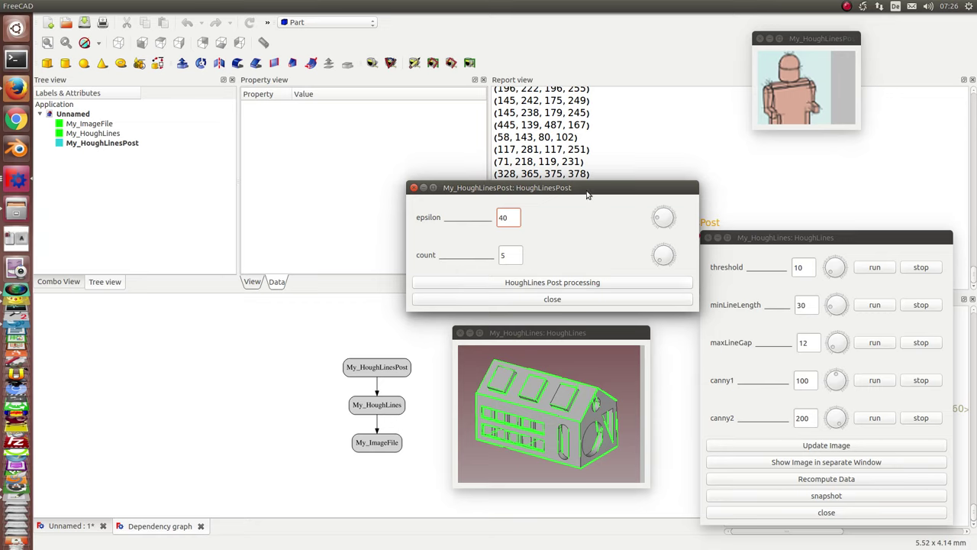
pyautogui.moveTo(590, 195); pyautogui.dragTo(603, 300)
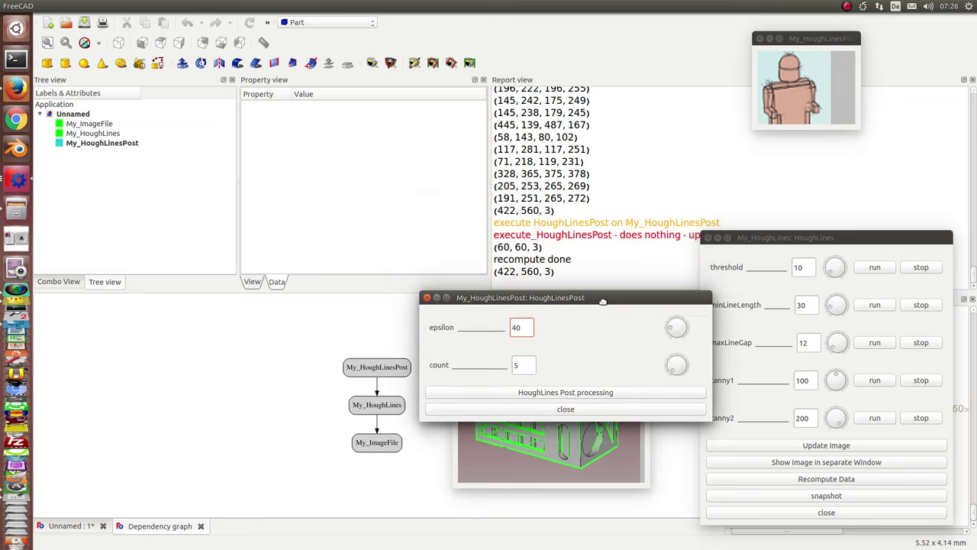
# Step: Run HoughLines post-processing, return to the 3D view and fit the coloured clusters in view
pyautogui.click(559, 396)
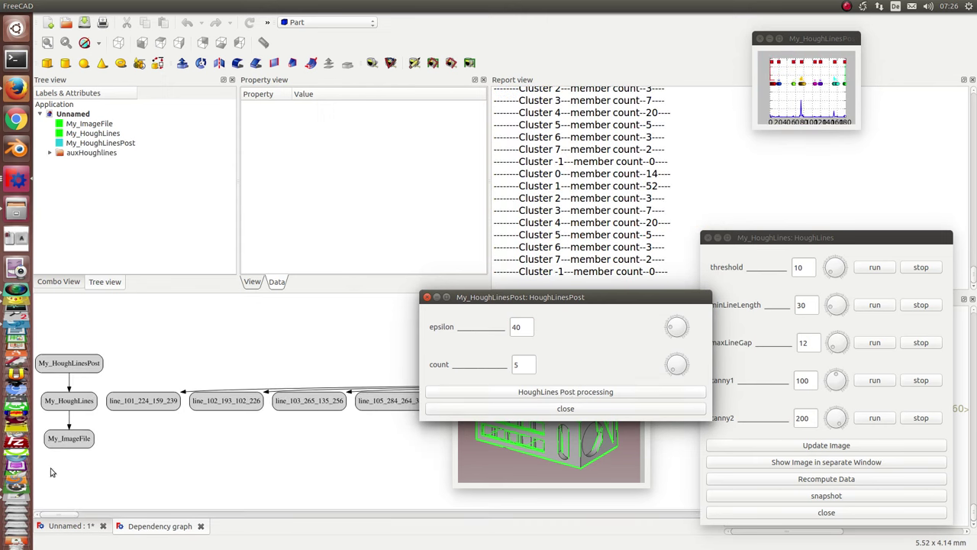
pyautogui.click(201, 526)
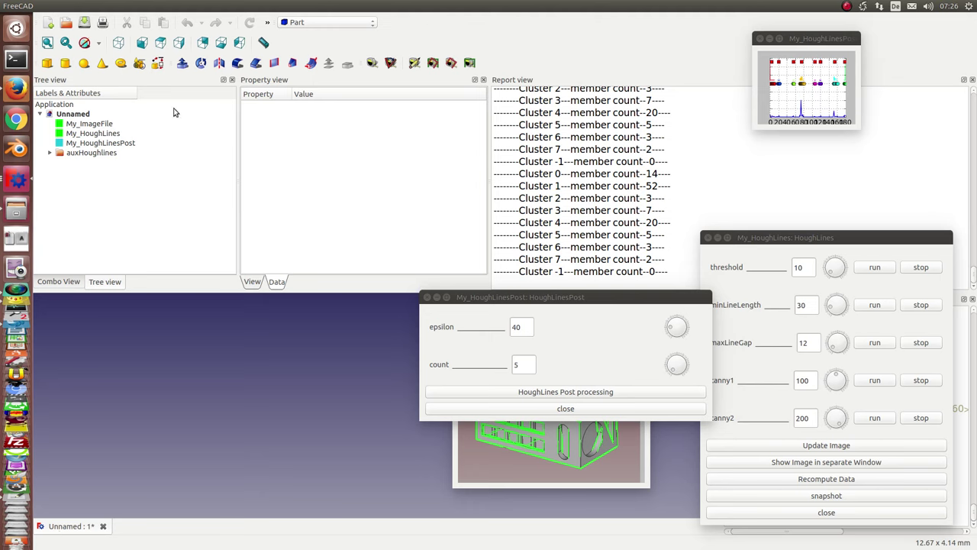
pyautogui.click(48, 42)
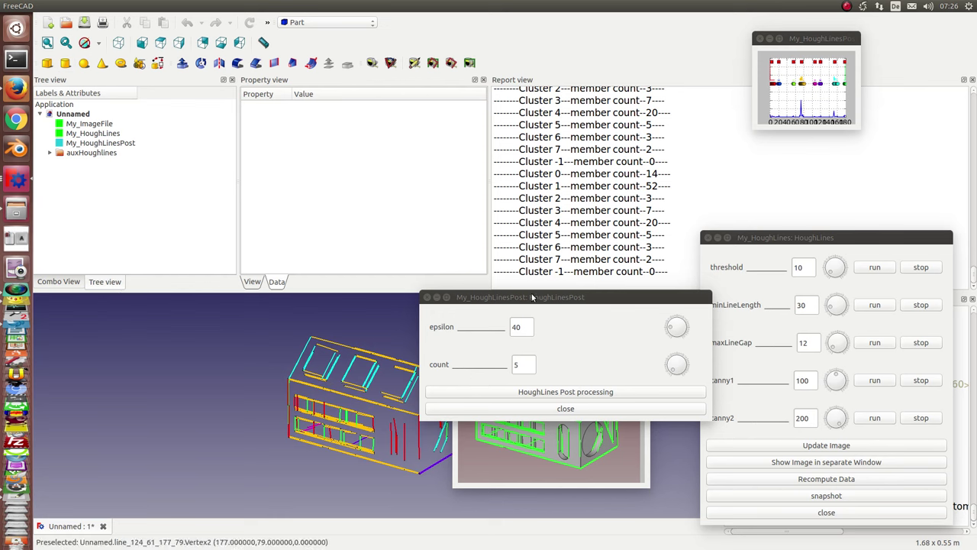
# Step: Widen the cluster plot across the top-left and park the dialogs on the right side
pyautogui.moveTo(532, 297); pyautogui.dragTo(177, 198)
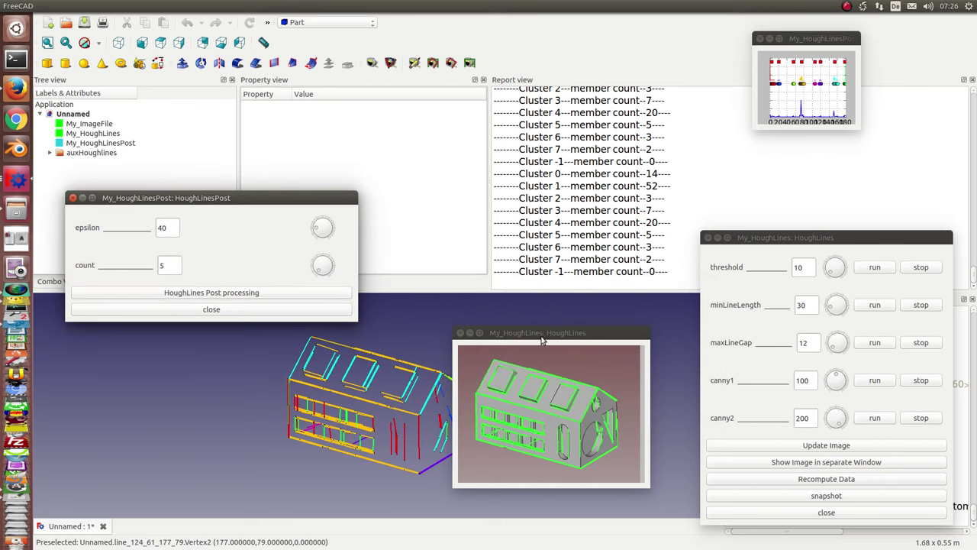
pyautogui.moveTo(541, 338); pyautogui.dragTo(586, 330)
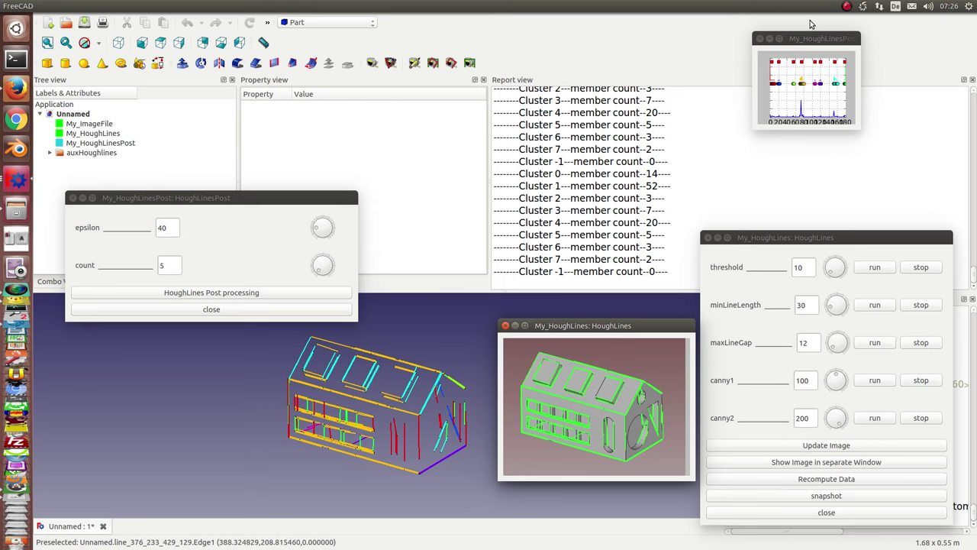
pyautogui.moveTo(813, 37); pyautogui.dragTo(122, 45)
pyautogui.moveTo(167, 93); pyautogui.dragTo(956, 96)
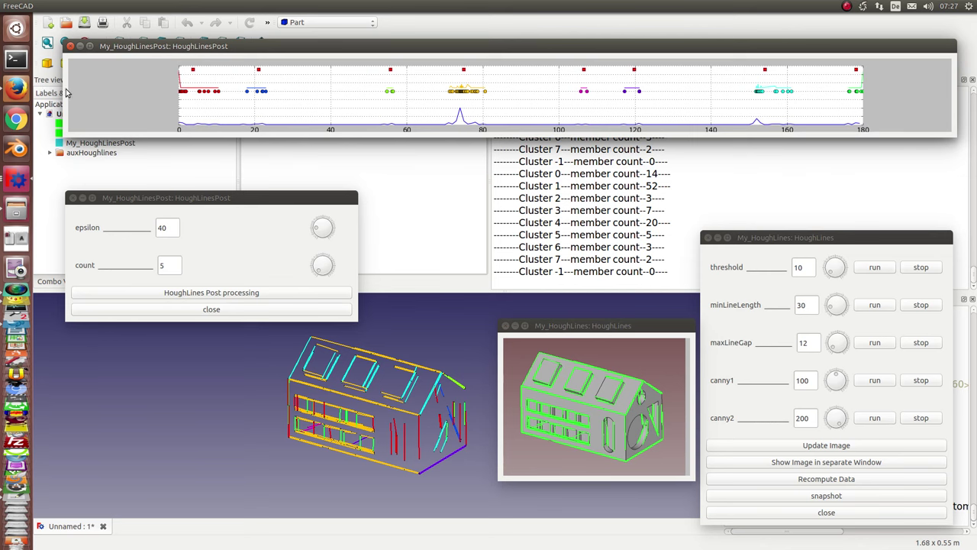
pyautogui.moveTo(64, 93); pyautogui.dragTo(39, 93)
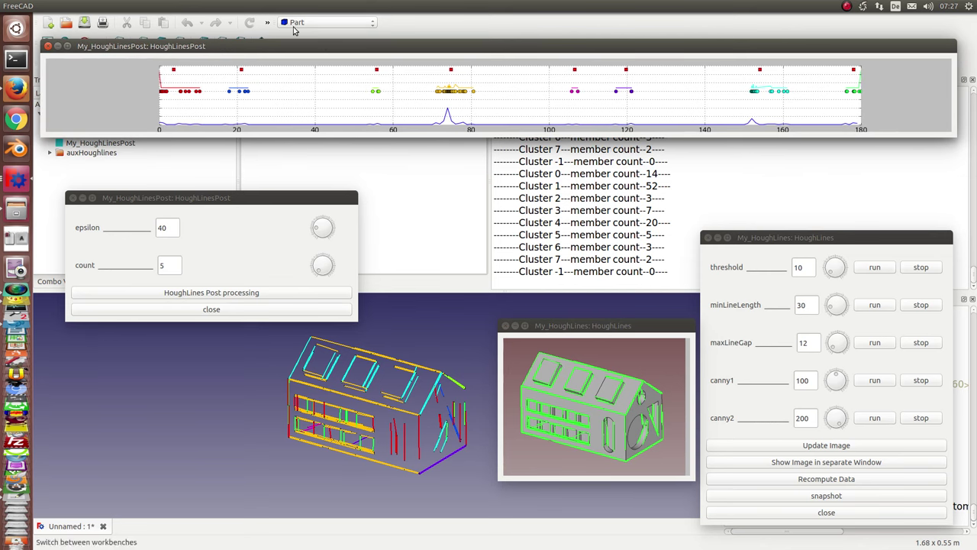
pyautogui.moveTo(323, 49); pyautogui.dragTo(326, 28)
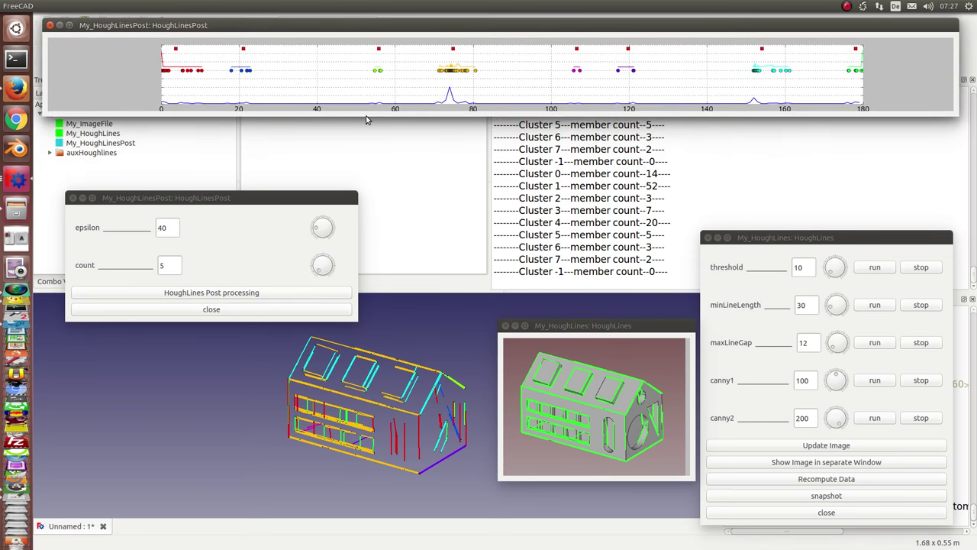
pyautogui.moveTo(369, 115)
pyautogui.mouseDown()
pyautogui.moveTo(386, 272)
pyautogui.moveTo(386, 156)
pyautogui.mouseUp()
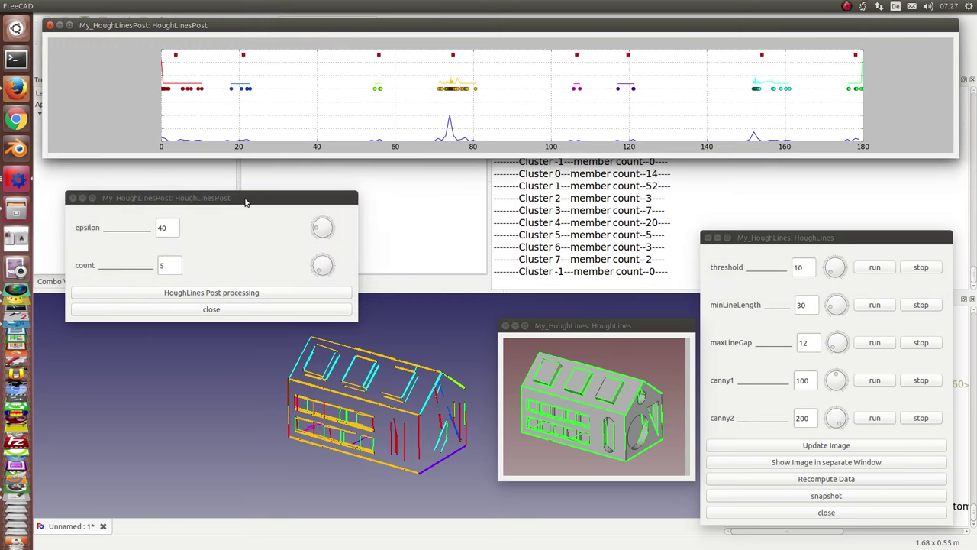
pyautogui.moveTo(246, 200)
pyautogui.mouseDown()
pyautogui.moveTo(173, 389)
pyautogui.moveTo(238, 364)
pyautogui.mouseUp()
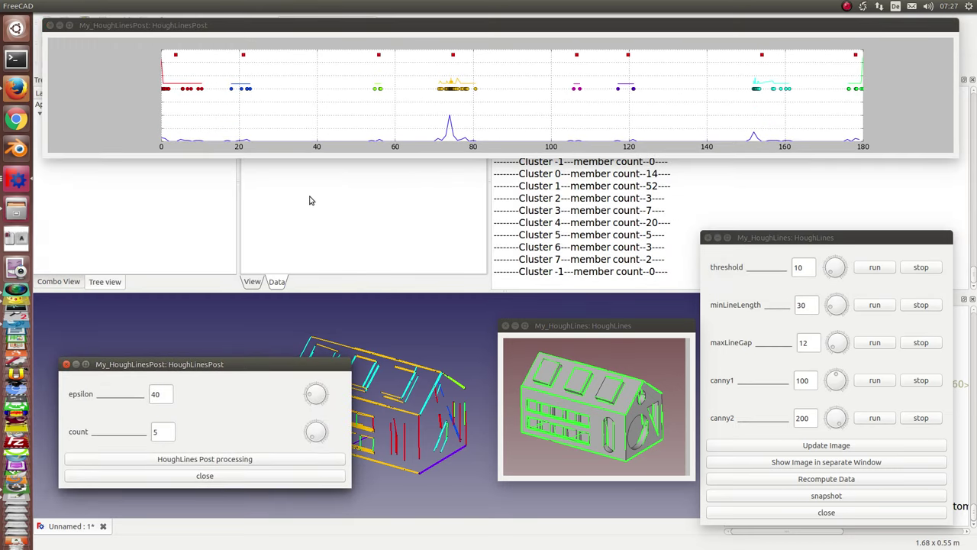
pyautogui.moveTo(298, 361)
pyautogui.mouseDown()
pyautogui.moveTo(884, 279)
pyautogui.moveTo(905, 252)
pyautogui.mouseUp()
pyautogui.moveTo(545, 157); pyautogui.dragTo(544, 269)
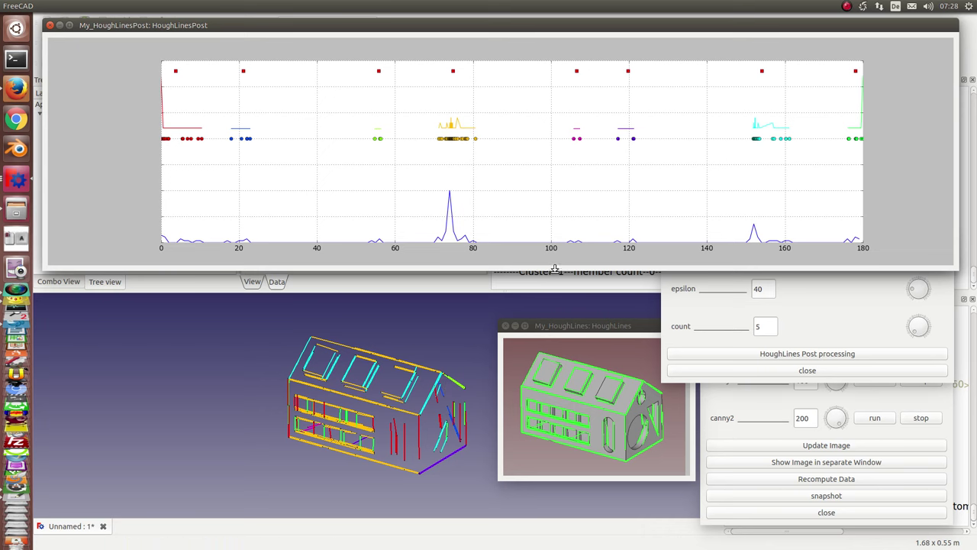
# Step: Shorten the cluster plot slightly to show the cluster member counts
pyautogui.moveTo(555, 270); pyautogui.dragTo(551, 238)
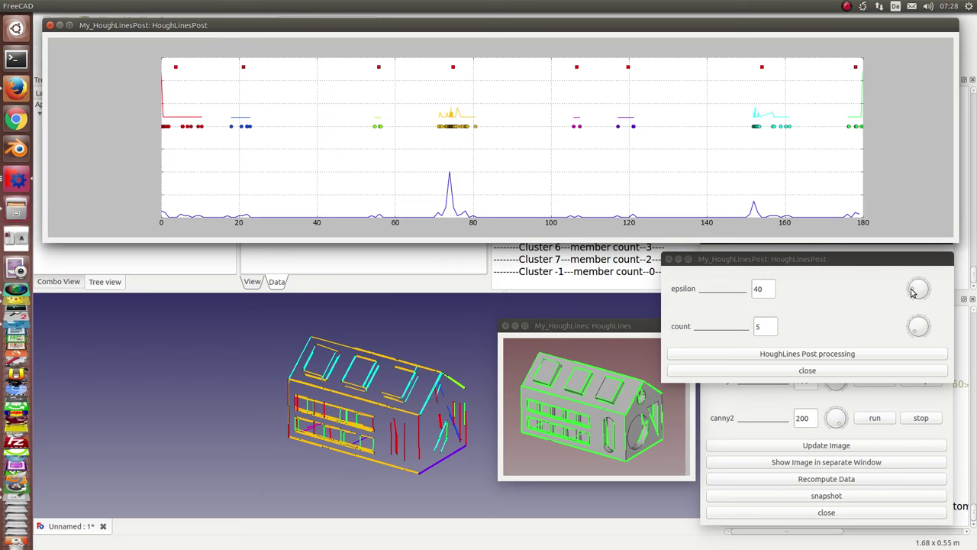
# Step: Drop epsilon from 40 to 15 and rerun HoughLines post-processing on the house lines
pyautogui.scroll(-3, 913, 292)
pyautogui.scroll(-8, 914, 294)
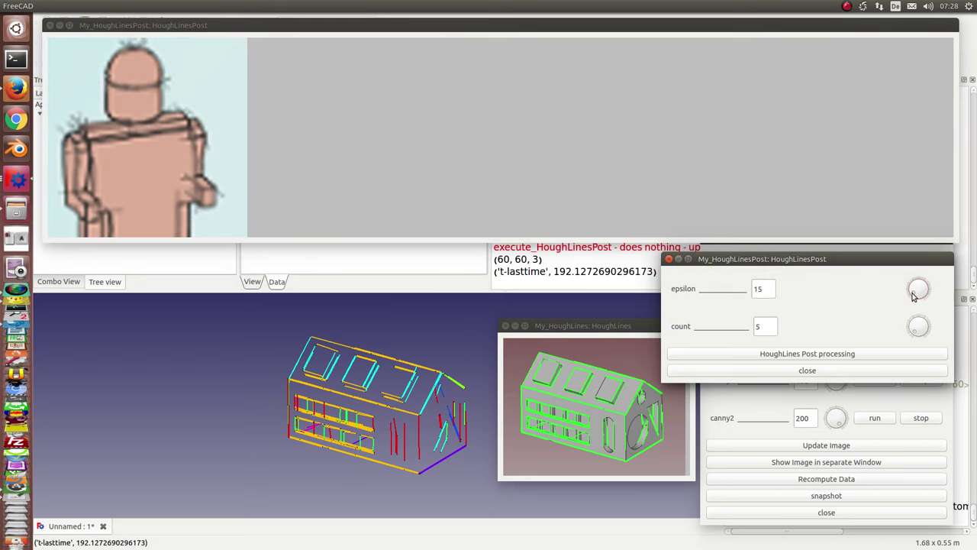
pyautogui.click(833, 356)
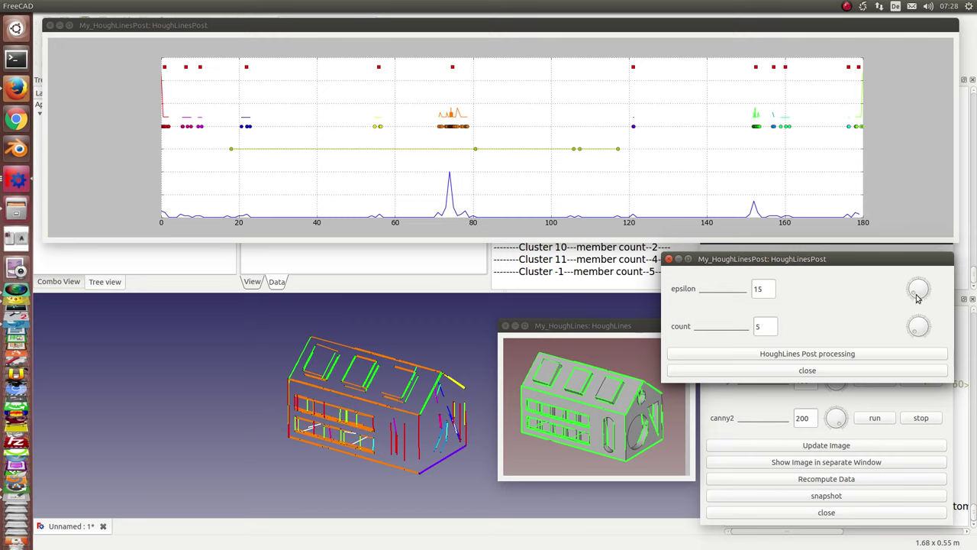
pyautogui.click(770, 289)
# Step: Change epsilon to 3 and rerun post-processing to get many small house-line clusters
pyautogui.press('BackSpace')
pyautogui.press('BackSpace')
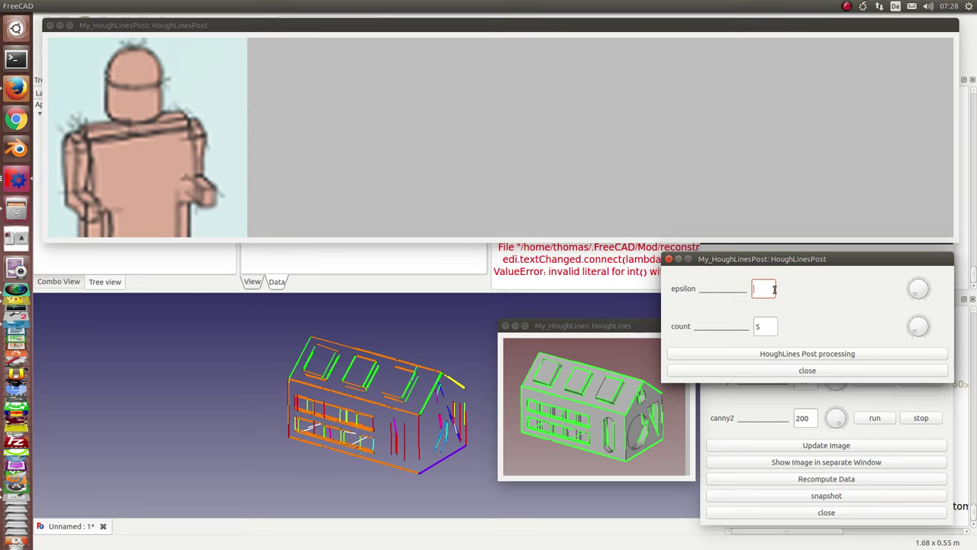
pyautogui.write('3')
pyautogui.click(745, 357)
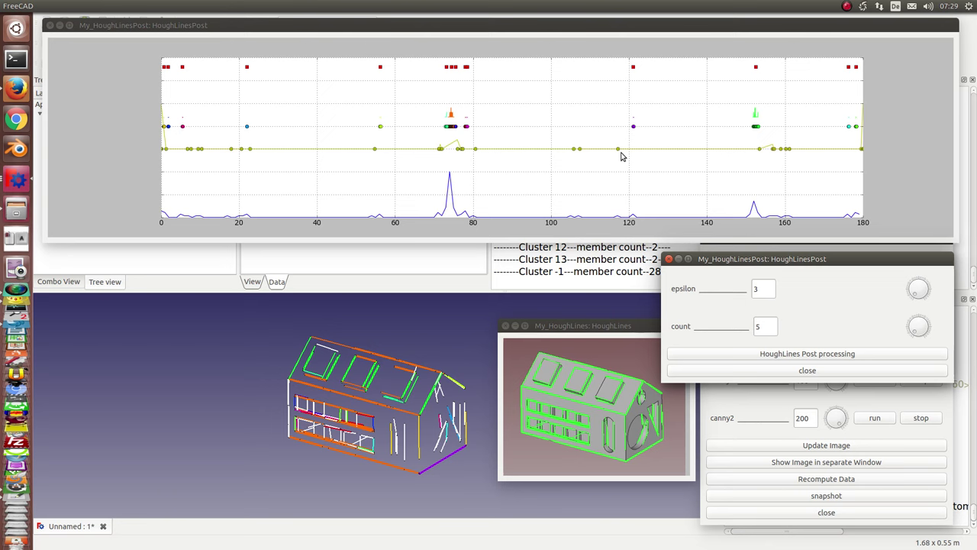
pyautogui.scroll(1, 242, 394)
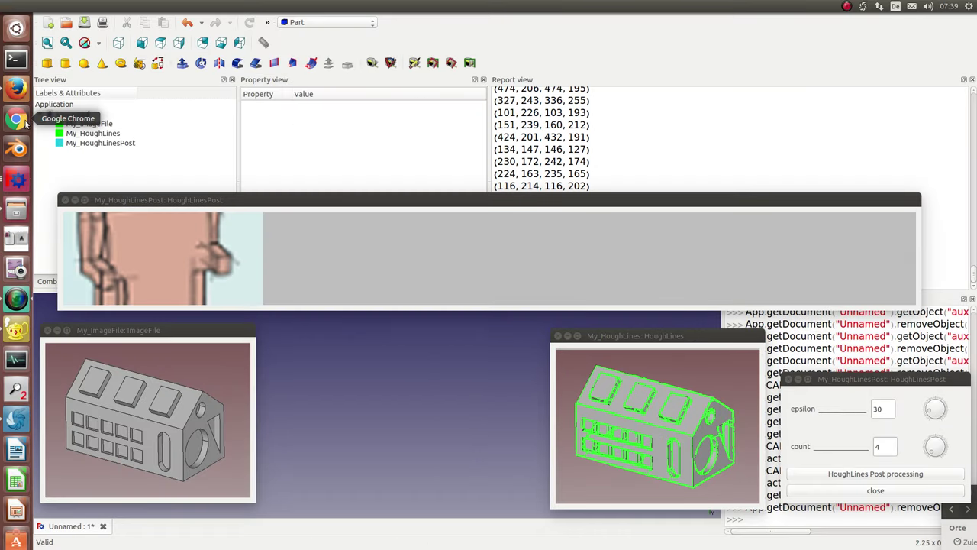
# Step: Set My_ImageFile's source to bn_475.png from testdata and recompute the document
pyautogui.click(97, 125)
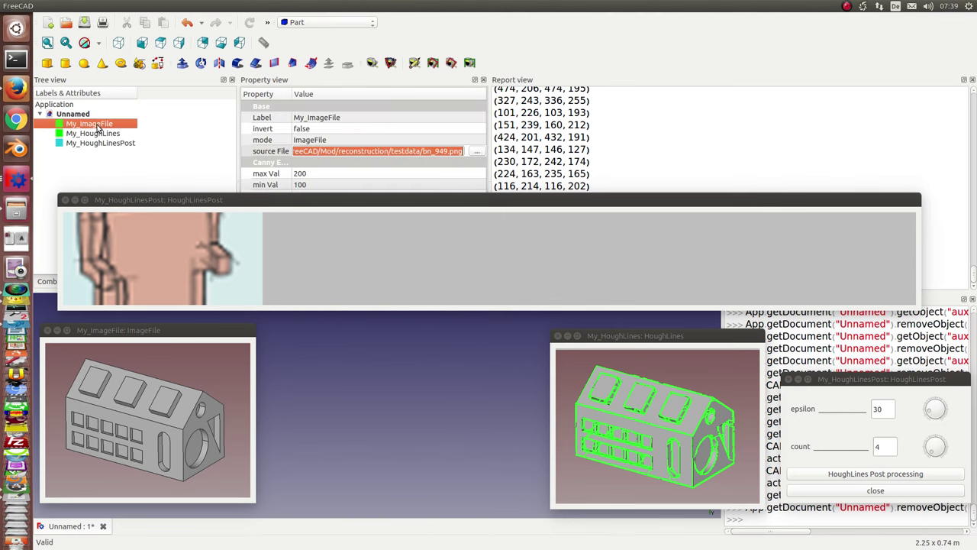
pyautogui.click(477, 150)
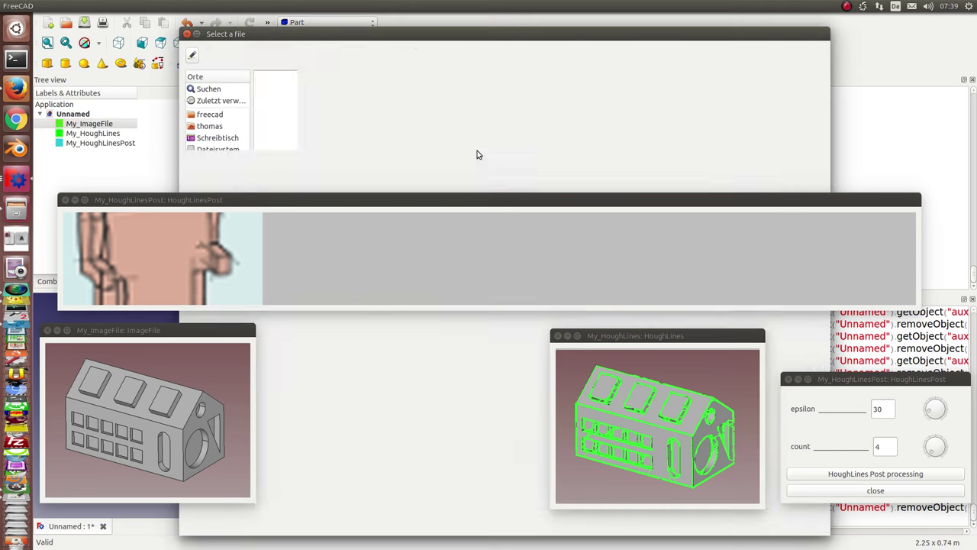
pyautogui.click(287, 92)
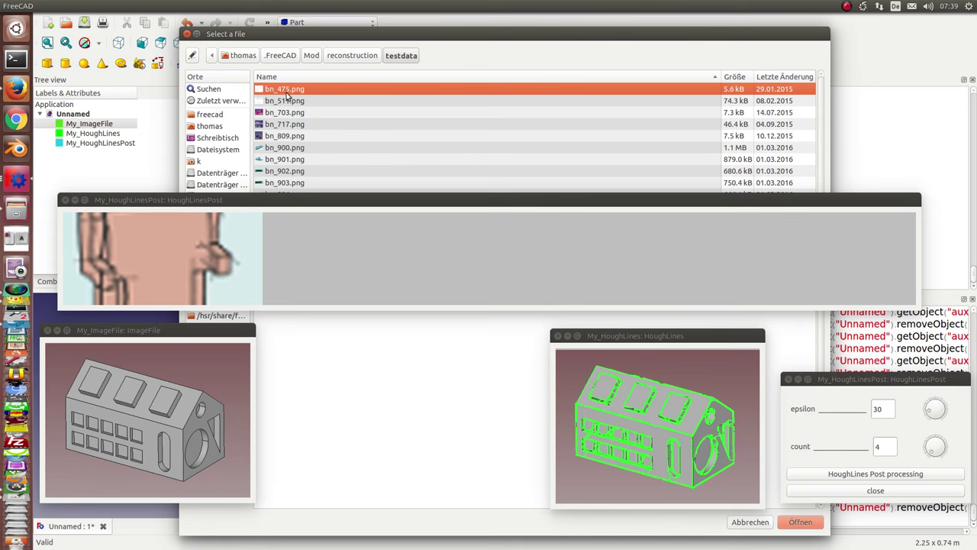
pyautogui.press('Return')
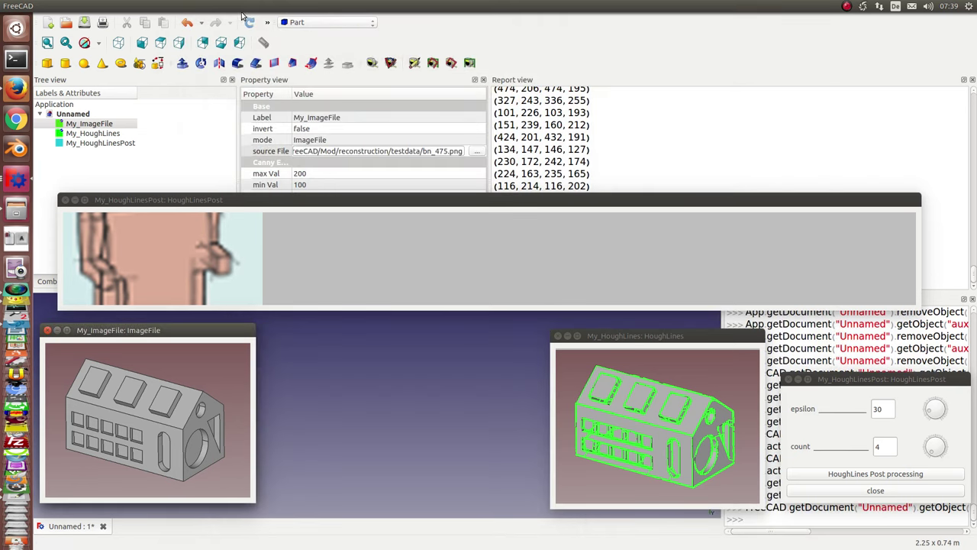
pyautogui.click(251, 24)
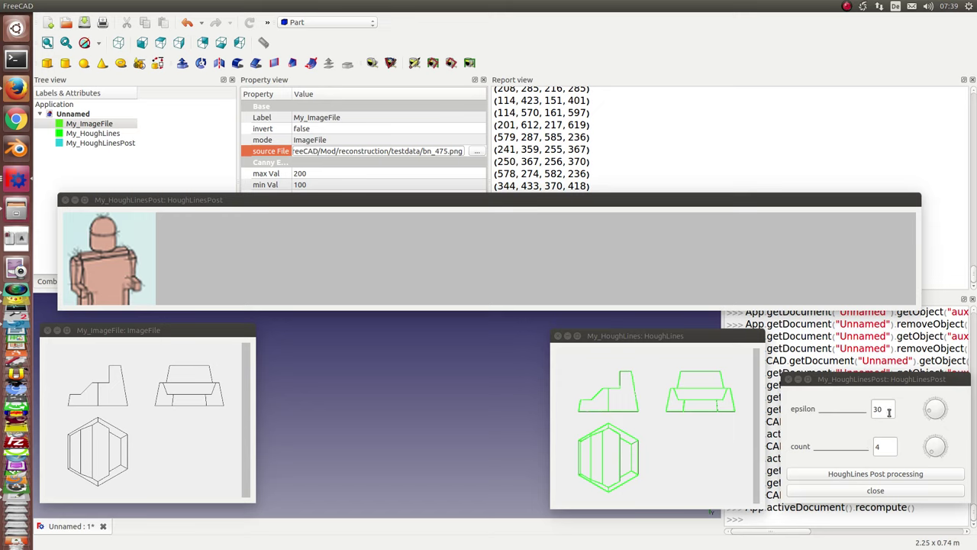
# Step: Cluster bn_475's Hough lines, review the cluster plot, then delete the auxHoughlines group
pyautogui.click(866, 479)
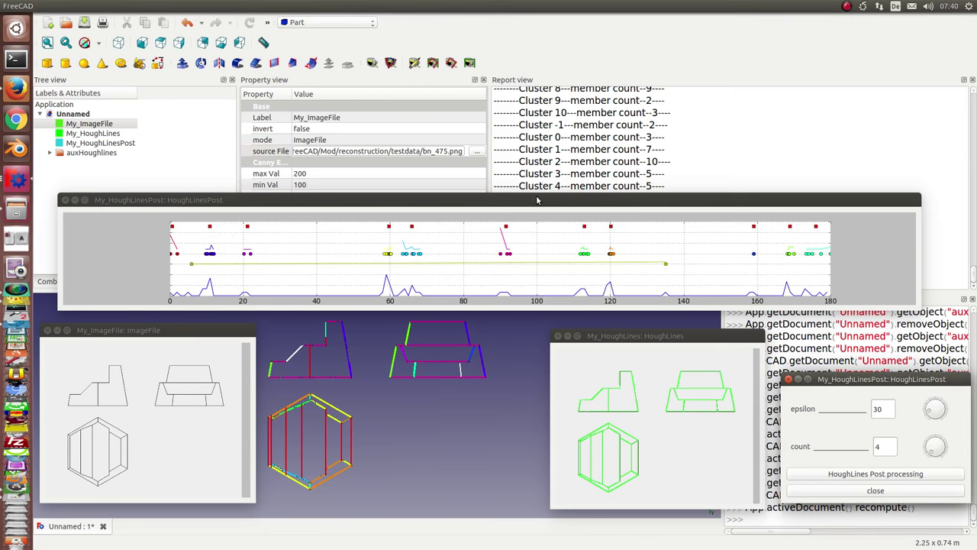
pyautogui.moveTo(537, 200); pyautogui.dragTo(523, 181)
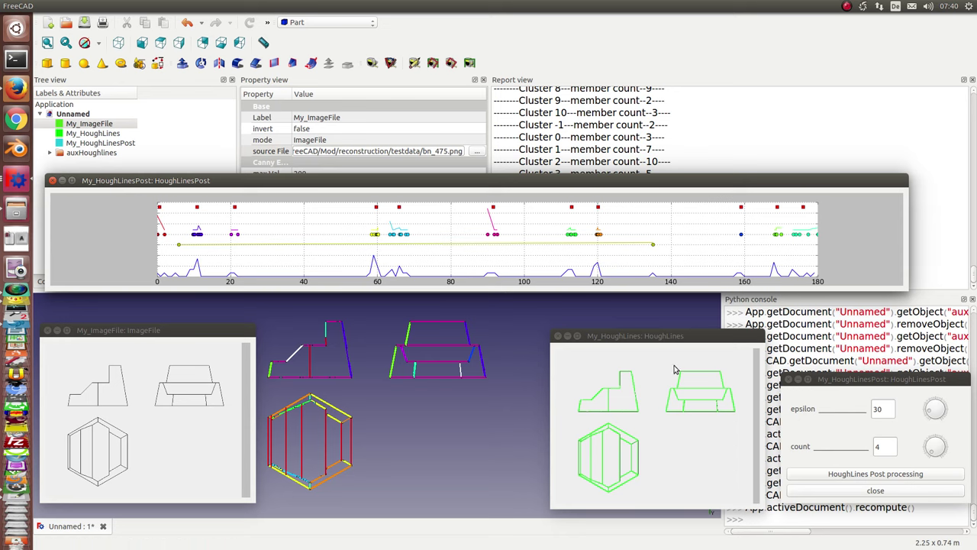
pyautogui.moveTo(647, 336); pyautogui.dragTo(638, 329)
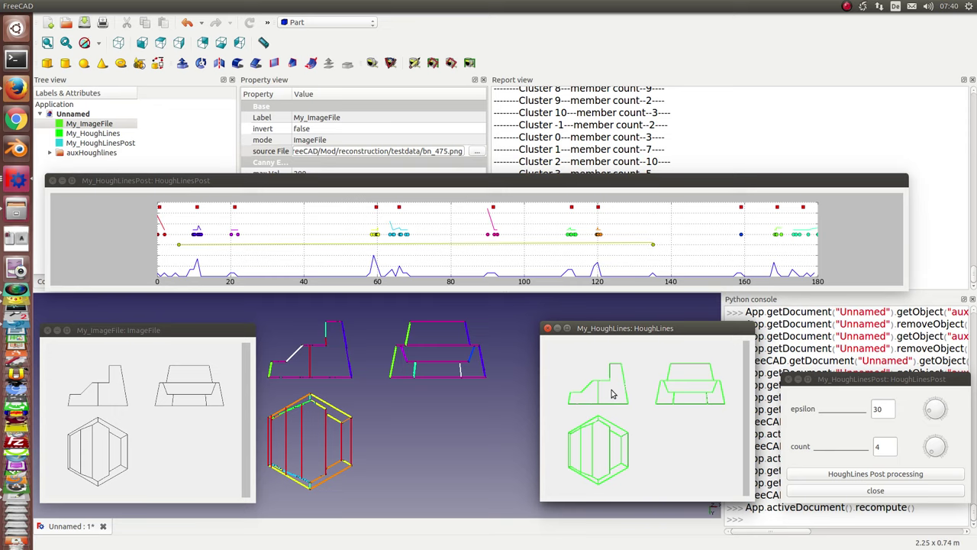
pyautogui.click(98, 154)
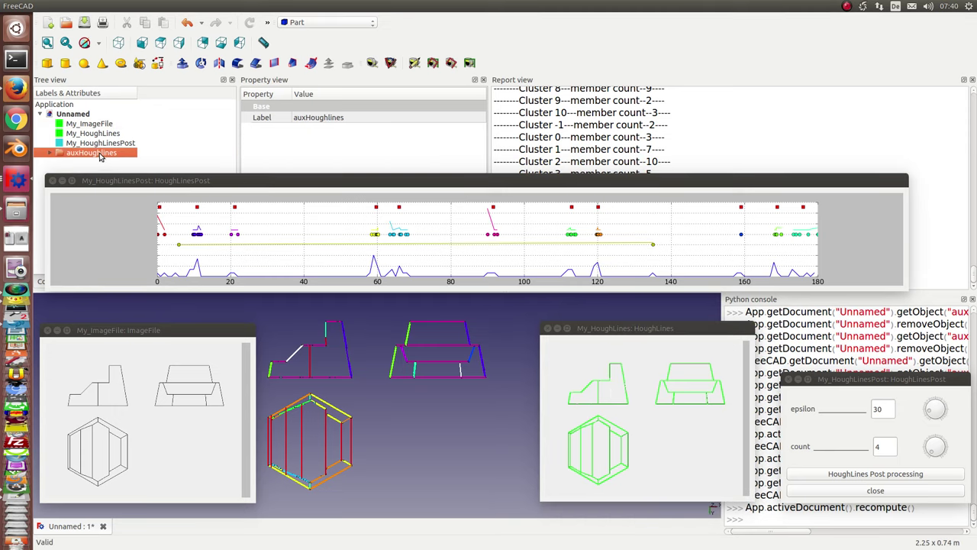
pyautogui.press('Delete')
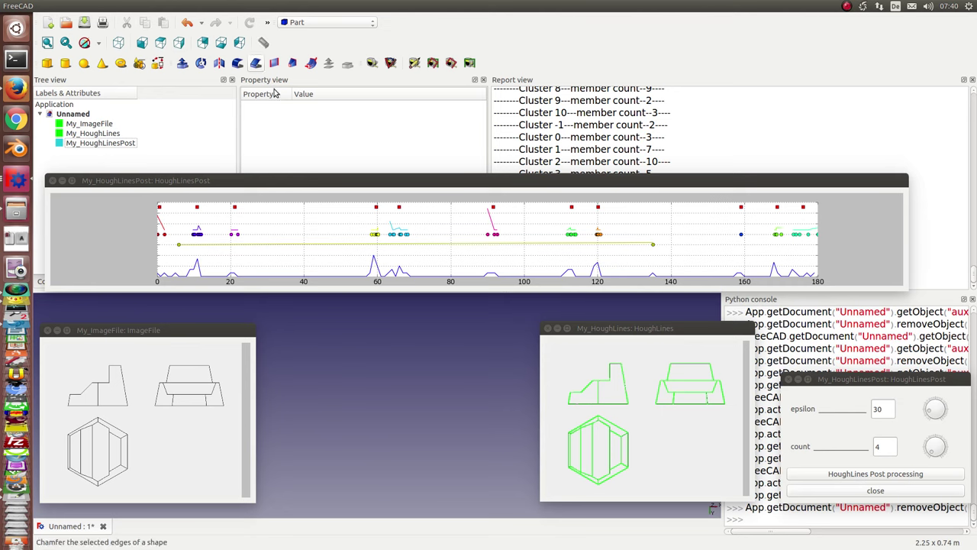
# Step: Switch My_ImageFile's source to the bn_703.png floor plan and recompute
pyautogui.click(97, 126)
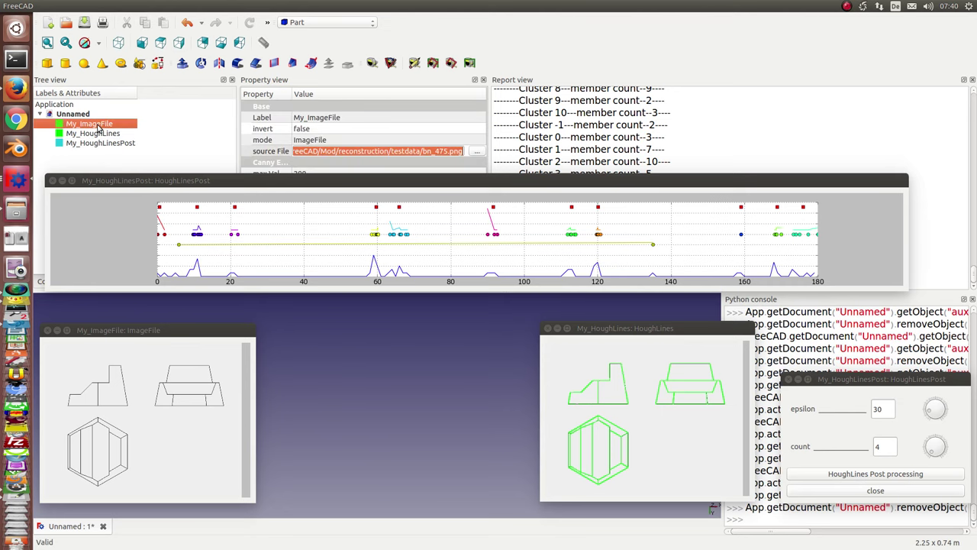
pyautogui.click(473, 152)
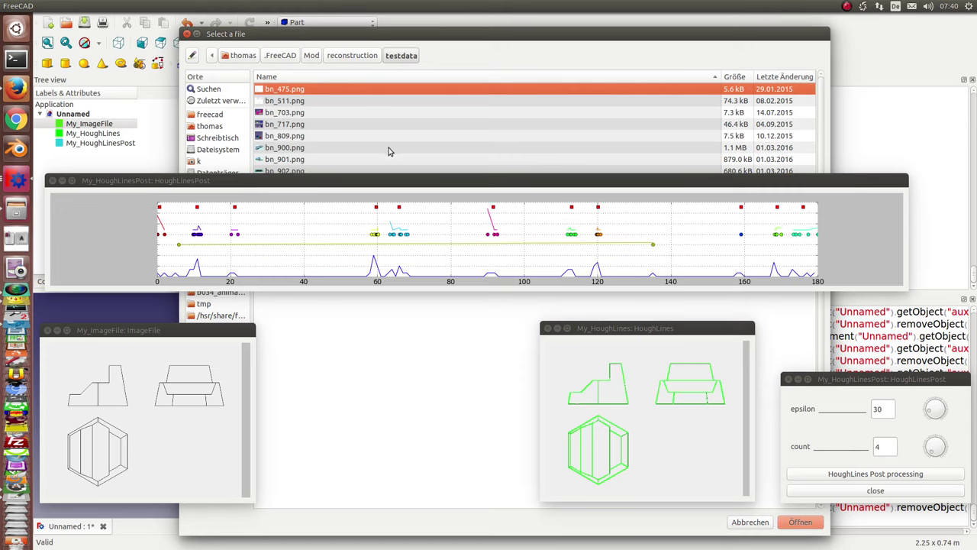
pyautogui.moveTo(442, 179)
pyautogui.mouseDown()
pyautogui.moveTo(474, 290)
pyautogui.moveTo(458, 218)
pyautogui.mouseUp()
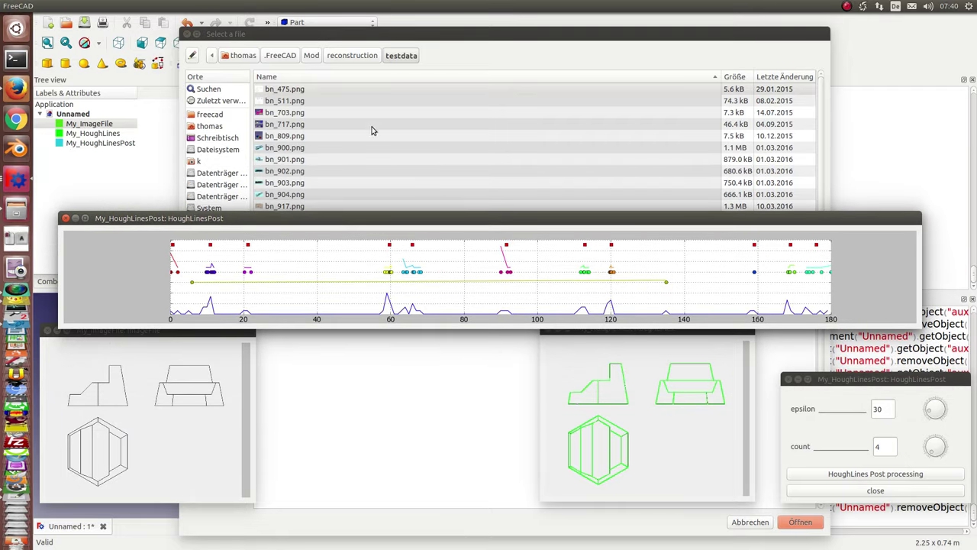
pyautogui.click(282, 114)
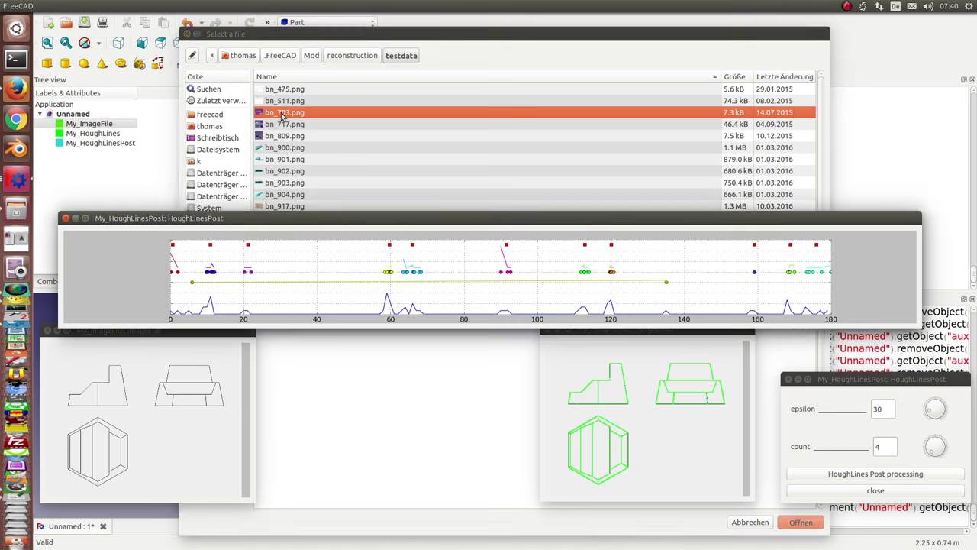
pyautogui.doubleClick(282, 114)
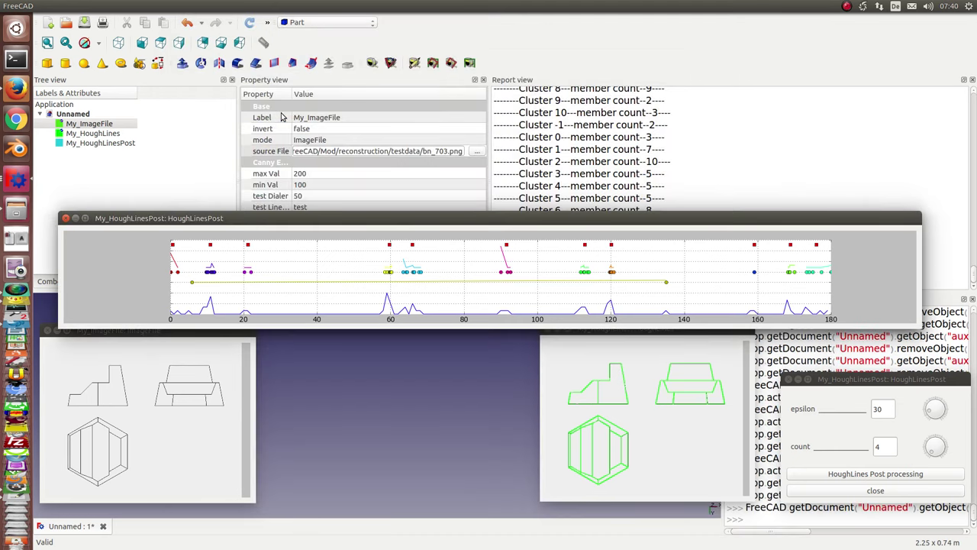
pyautogui.click(249, 22)
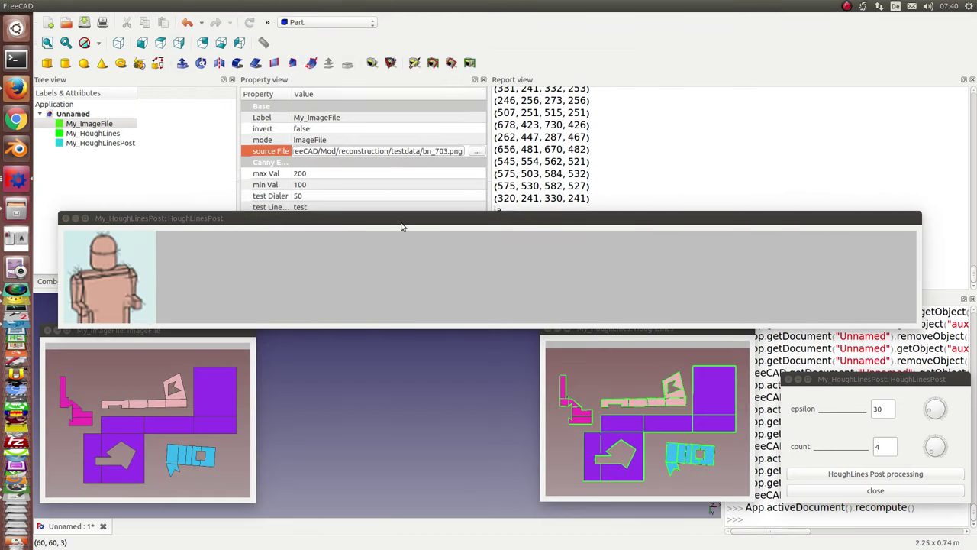
# Step: Post-process the floor plan's Hough lines into clusters 0–10 and inspect them edge-on in 3D
pyautogui.moveTo(402, 227); pyautogui.dragTo(389, 149)
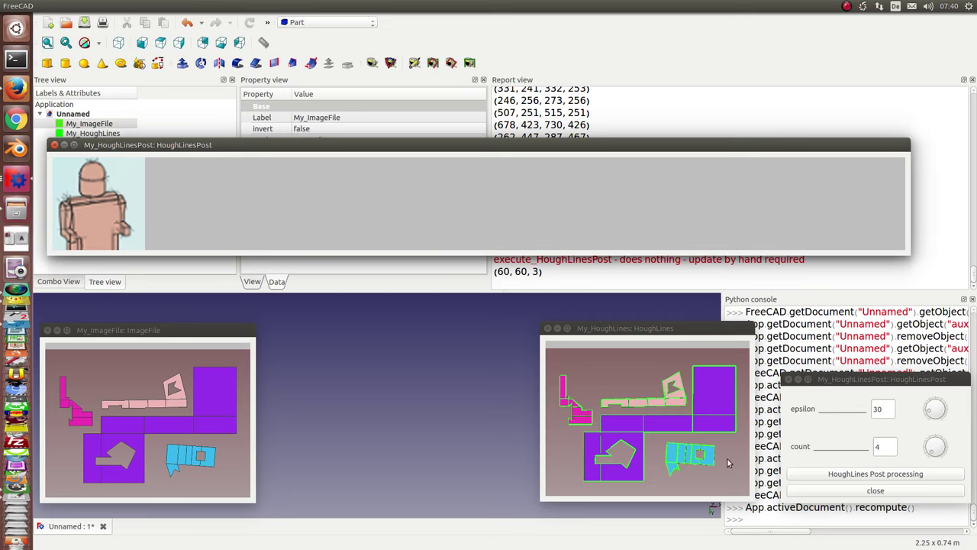
pyautogui.click(874, 474)
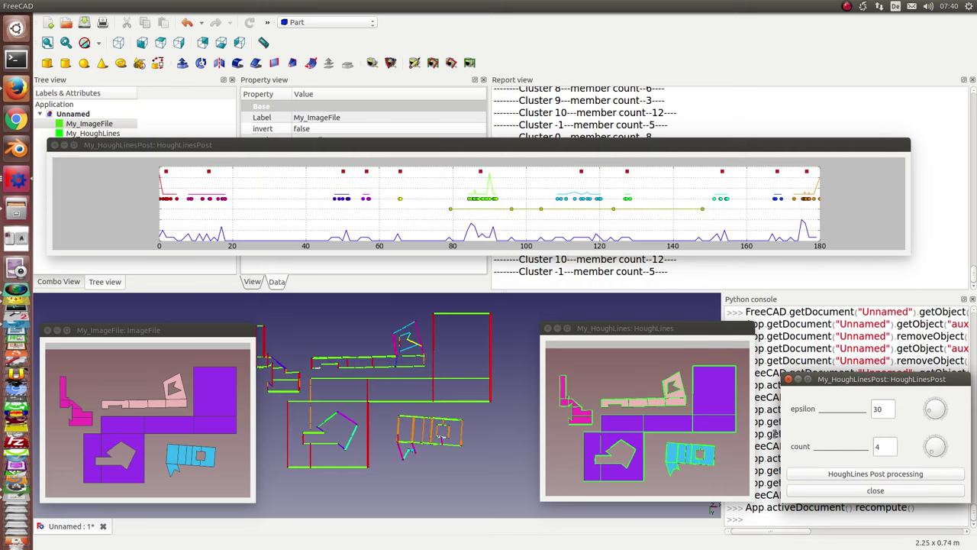
pyautogui.moveTo(532, 145); pyautogui.dragTo(532, 123)
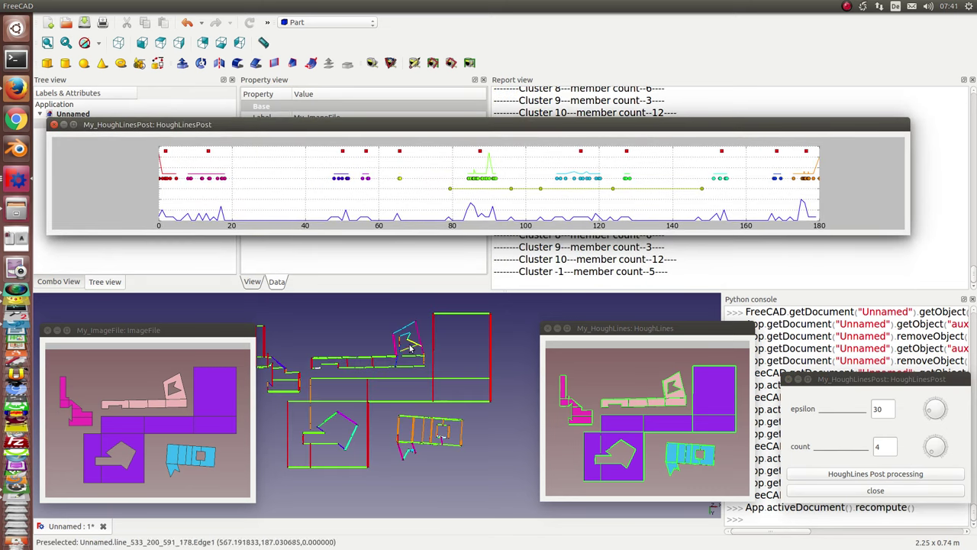
pyautogui.moveTo(179, 341); pyautogui.dragTo(115, 334)
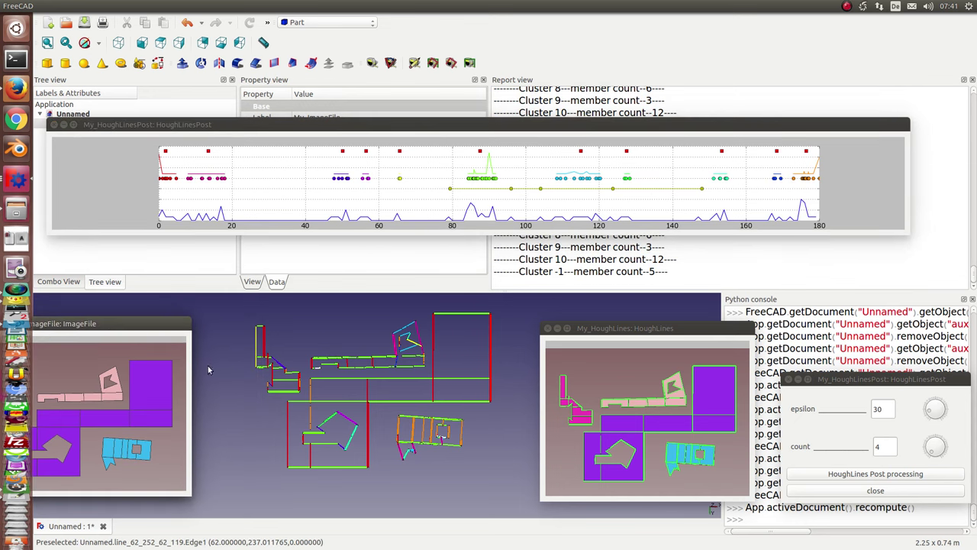
pyautogui.scroll(3, 284, 408)
pyautogui.scroll(-3, 284, 410)
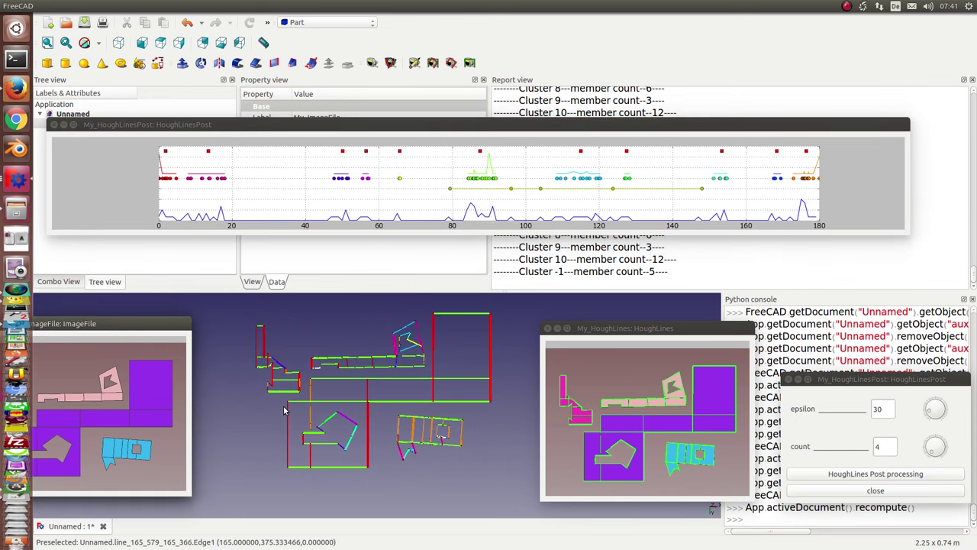
pyautogui.moveTo(283, 410)
pyautogui.mouseDown(button='middle')
pyautogui.moveTo(366, 517)
pyautogui.moveTo(416, 389)
pyautogui.mouseUp(button='middle')
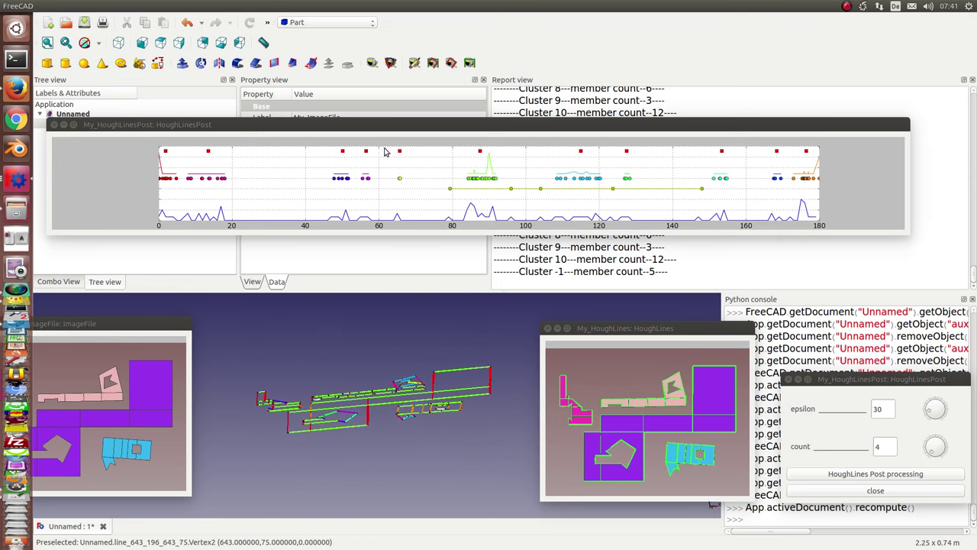
# Step: Delete the previous auxHoughlines result group
pyautogui.moveTo(233, 130); pyautogui.dragTo(237, 187)
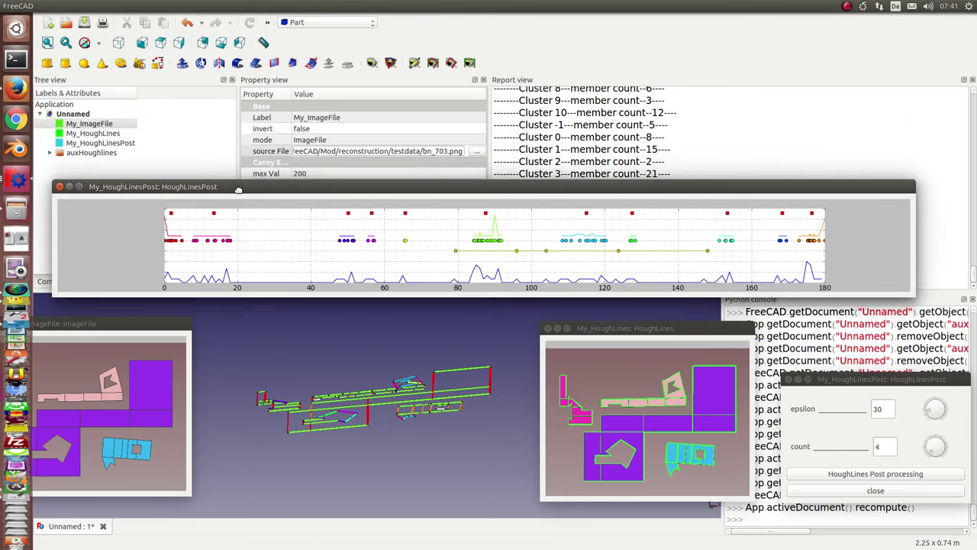
pyautogui.click(84, 155)
pyautogui.press('Delete')
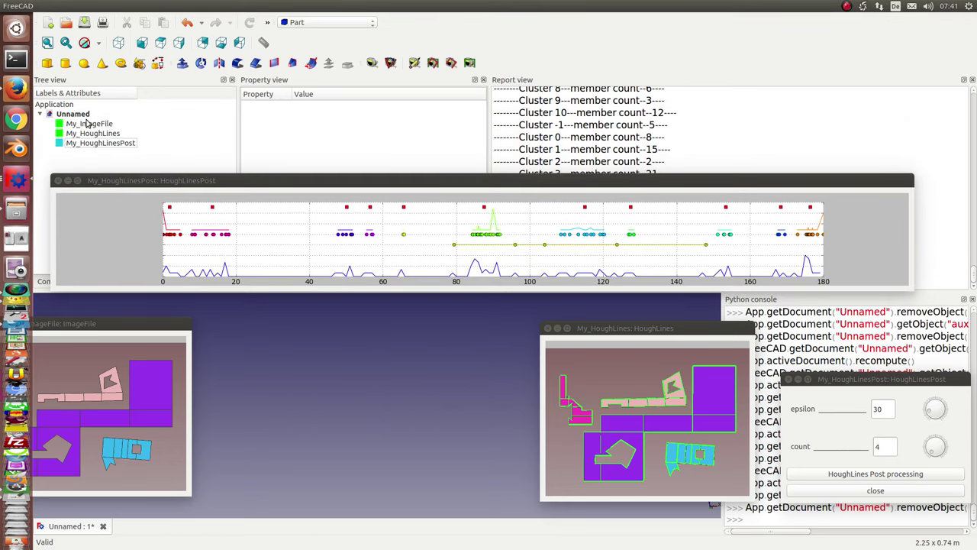
# Step: Set My_ImageFile's source to bn_511.png from testdata and recompute
pyautogui.click(87, 123)
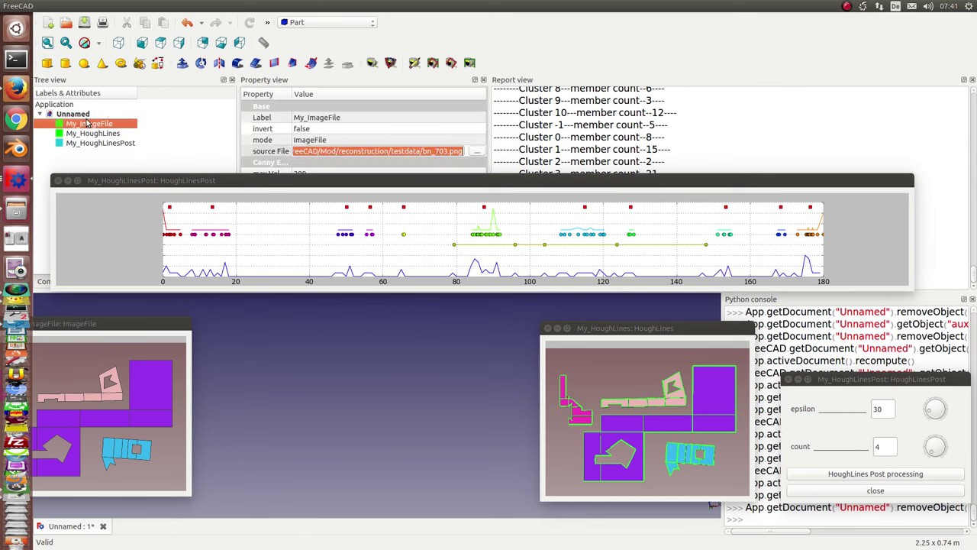
pyautogui.click(473, 155)
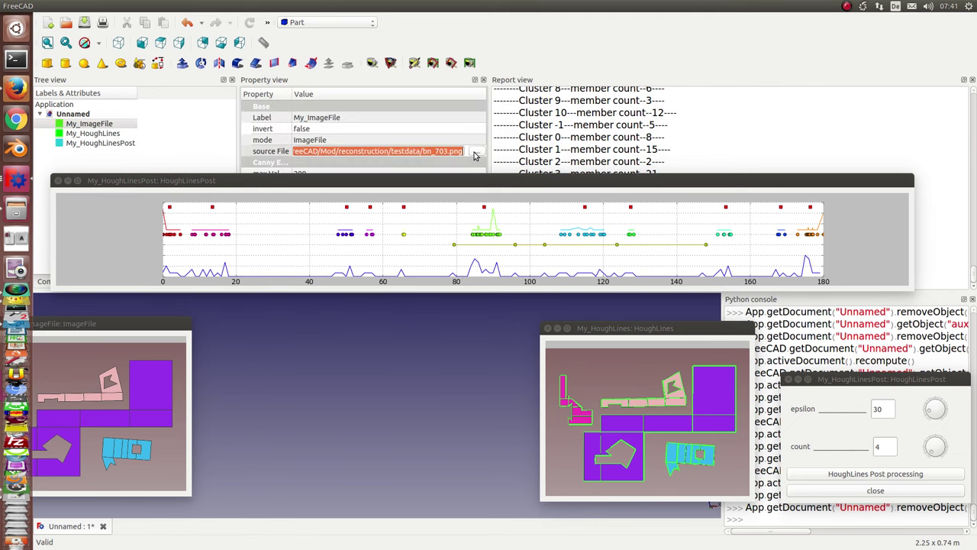
pyautogui.moveTo(395, 184); pyautogui.dragTo(402, 245)
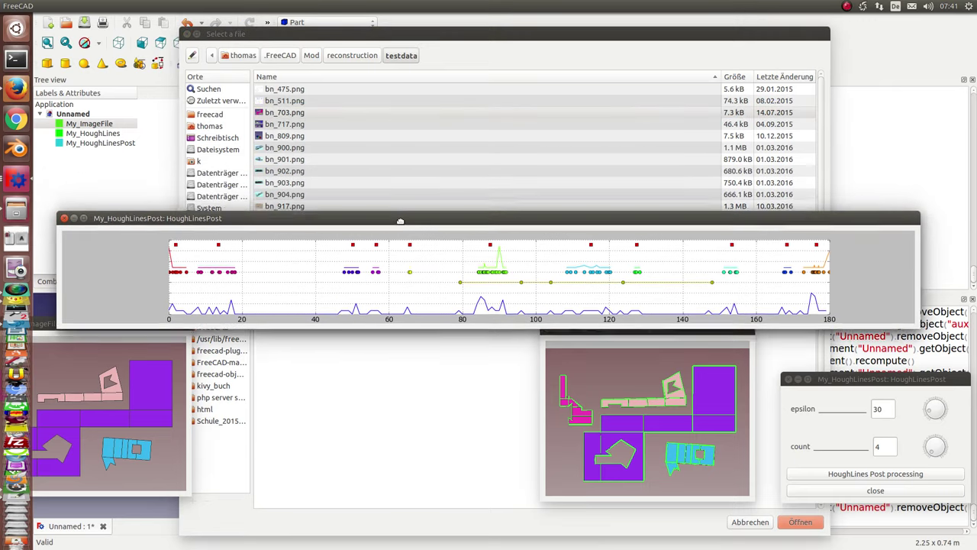
pyautogui.click(285, 89)
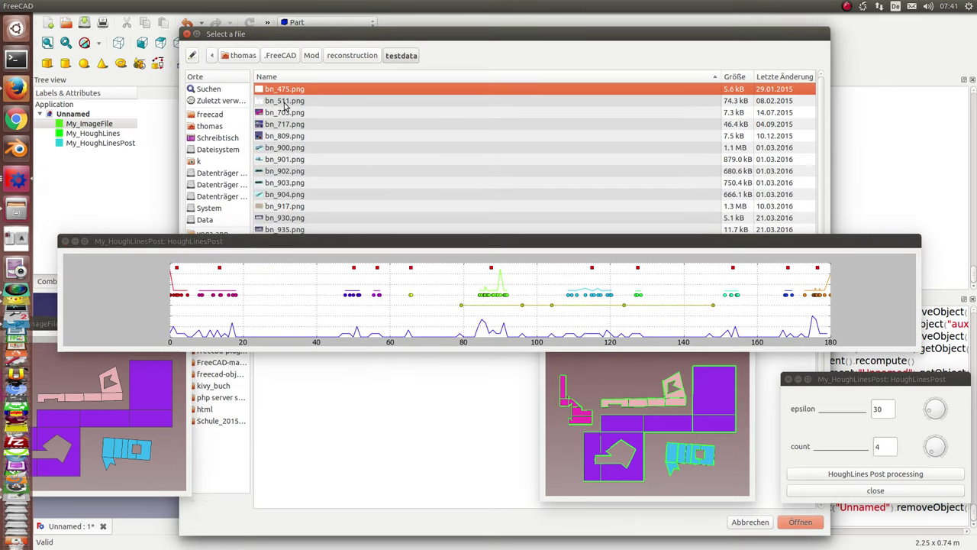
pyautogui.doubleClick(284, 101)
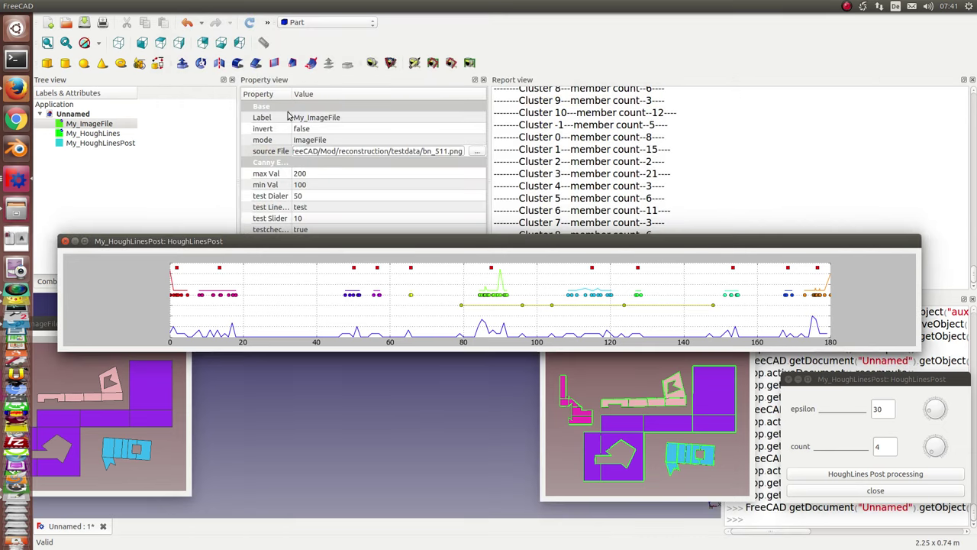
pyautogui.moveTo(300, 244); pyautogui.dragTo(297, 189)
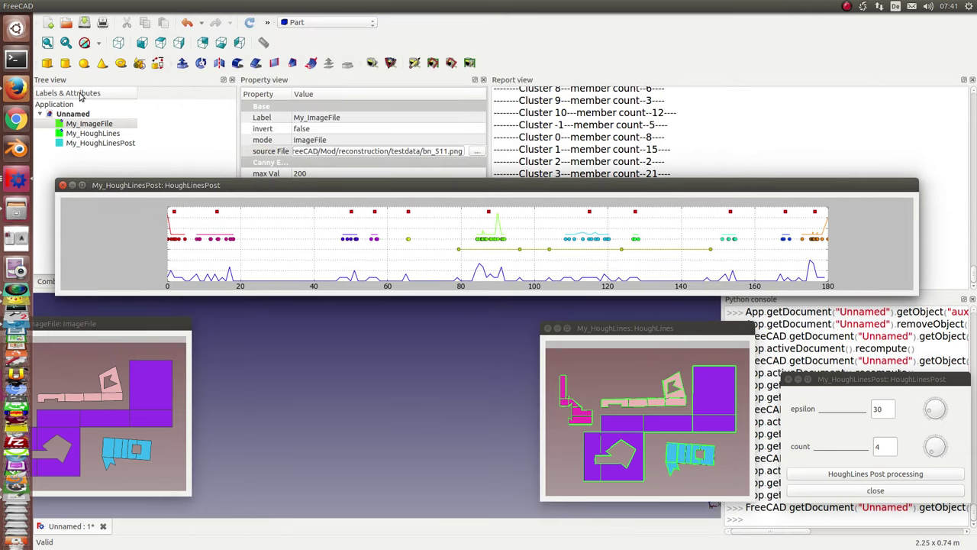
pyautogui.click(251, 23)
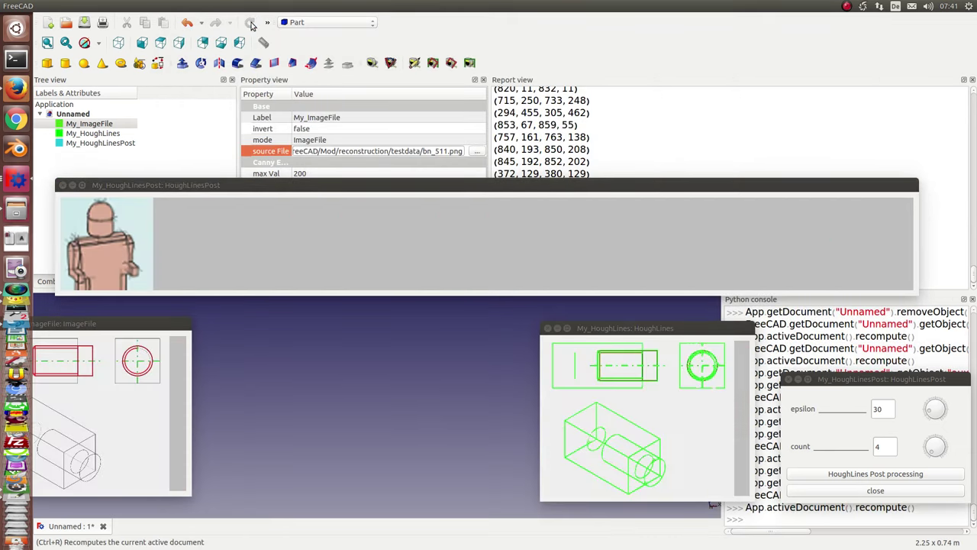
# Step: Reposition the My_ImageFile and My_HoughLines previews so both are fully visible side by side
pyautogui.moveTo(125, 325); pyautogui.dragTo(236, 316)
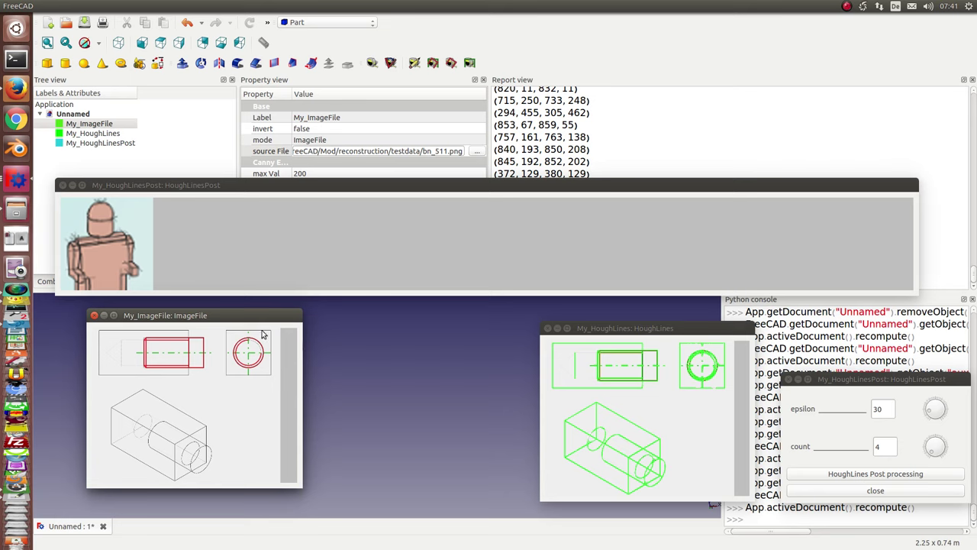
pyautogui.moveTo(651, 330); pyautogui.dragTo(609, 321)
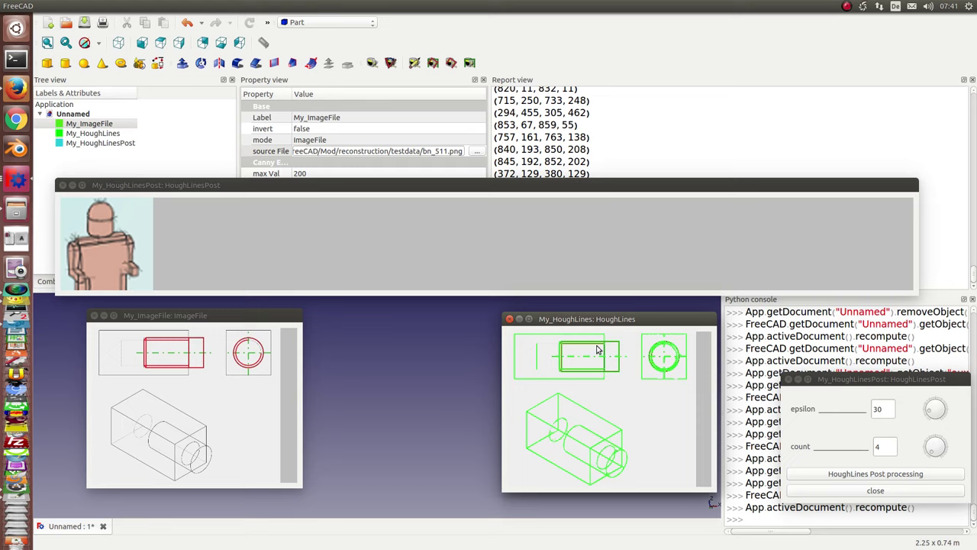
# Step: Cluster bn_511.png's Hough lines into groups 0–6 and view them from the top
pyautogui.click(829, 474)
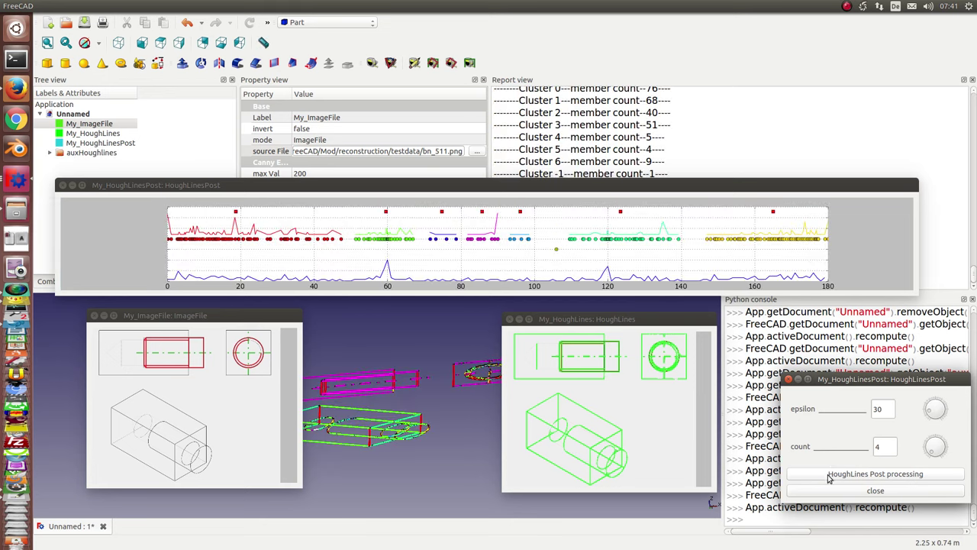
pyautogui.click(390, 350)
pyautogui.press('2')
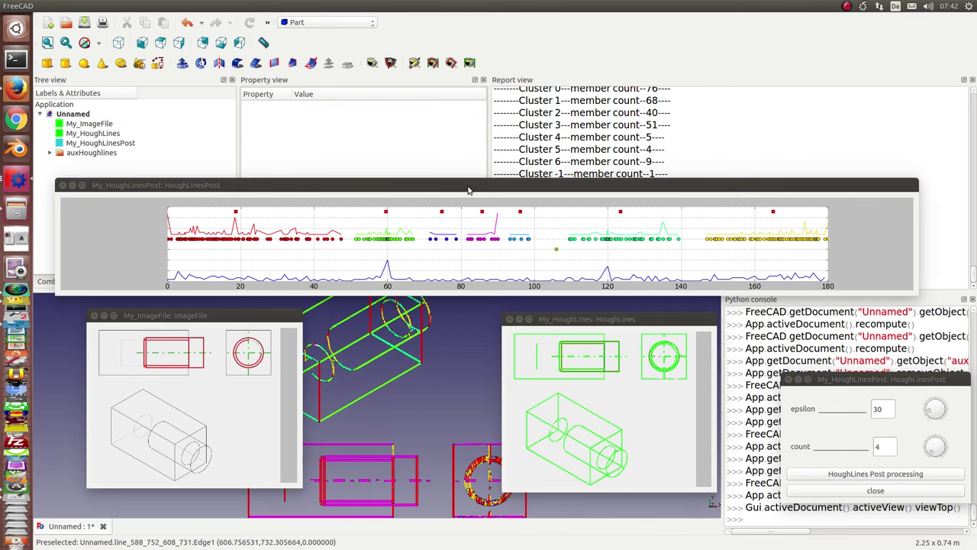
pyautogui.moveTo(470, 194); pyautogui.dragTo(454, 107)
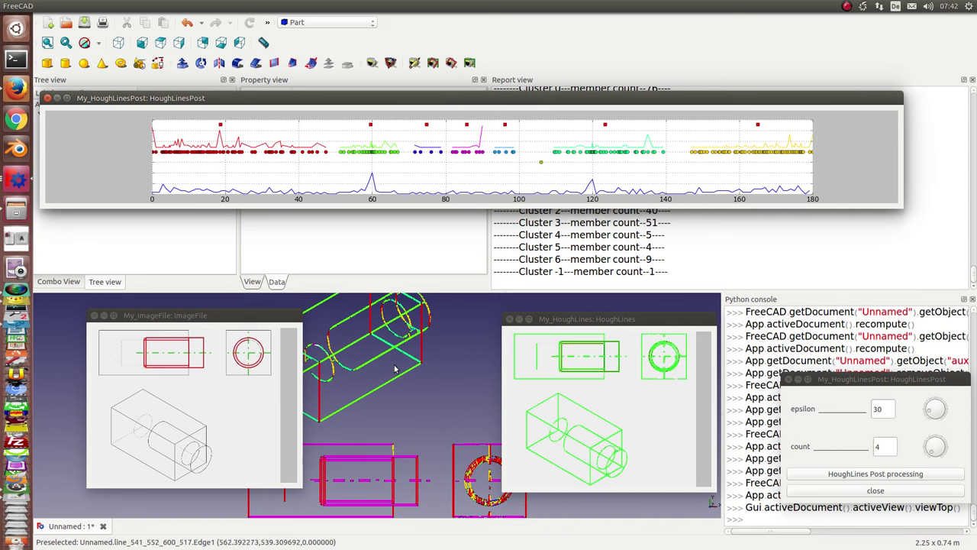
pyautogui.moveTo(200, 316)
pyautogui.mouseDown()
pyautogui.moveTo(777, 255)
pyautogui.moveTo(845, 211)
pyautogui.mouseUp()
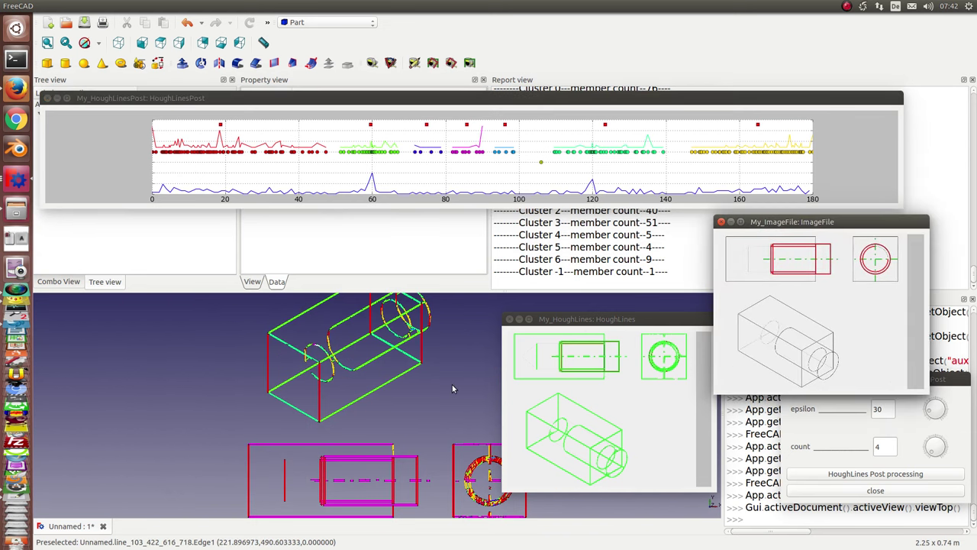
pyautogui.scroll(2, 452, 384)
pyautogui.scroll(-3, 437, 382)
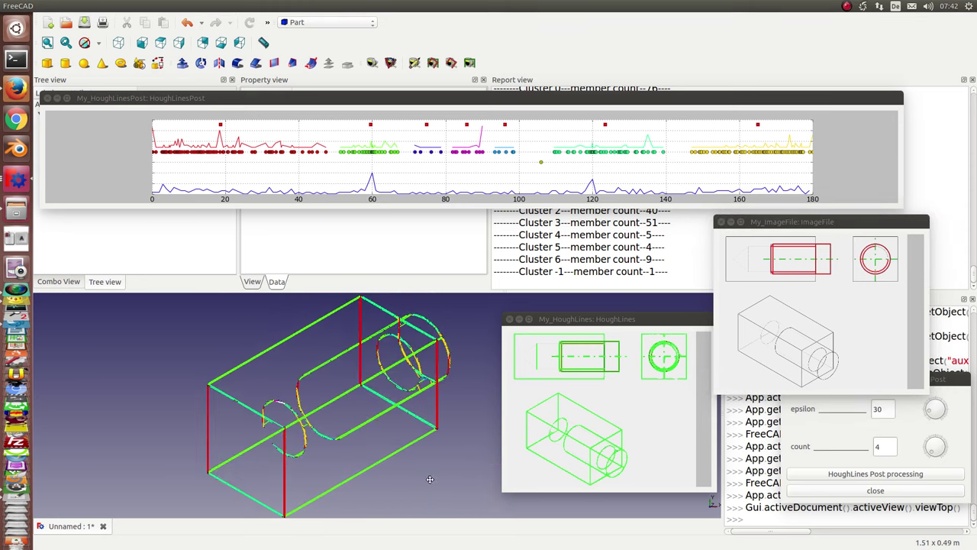
pyautogui.scroll(2, 430, 474)
pyautogui.scroll(2, 430, 474)
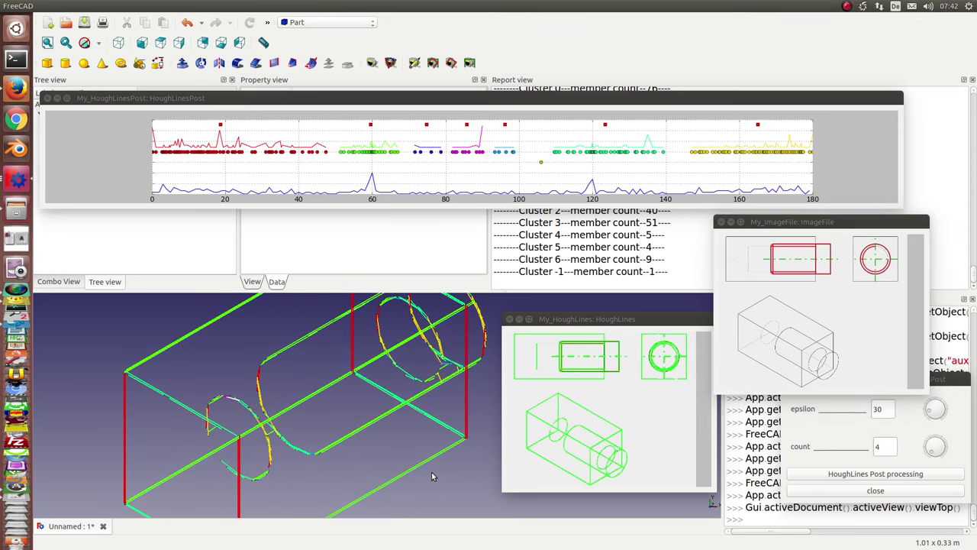
pyautogui.scroll(-1, 473, 358)
pyautogui.scroll(1, 425, 420)
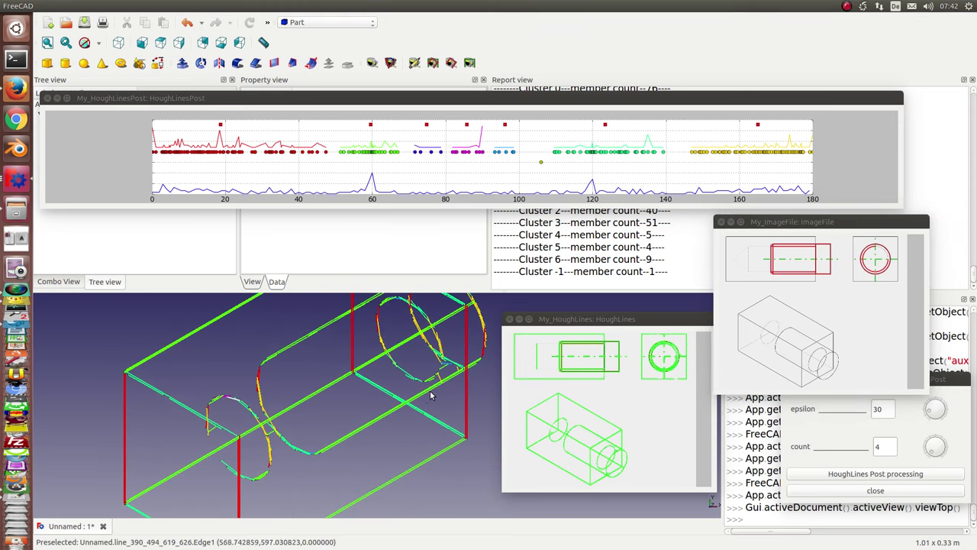
pyautogui.moveTo(424, 421); pyautogui.dragTo(436, 459, button='middle')
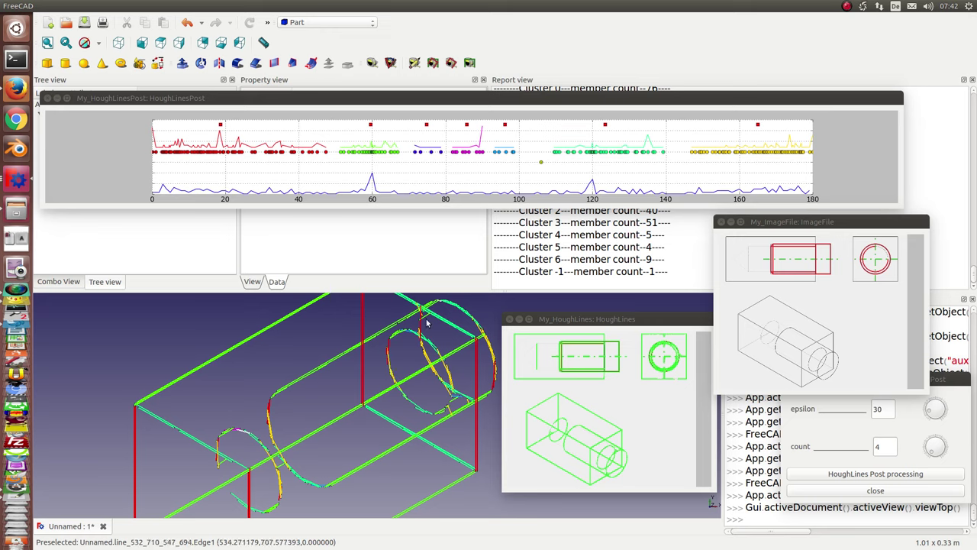
pyautogui.scroll(-3, 456, 393)
pyautogui.scroll(-2, 456, 393)
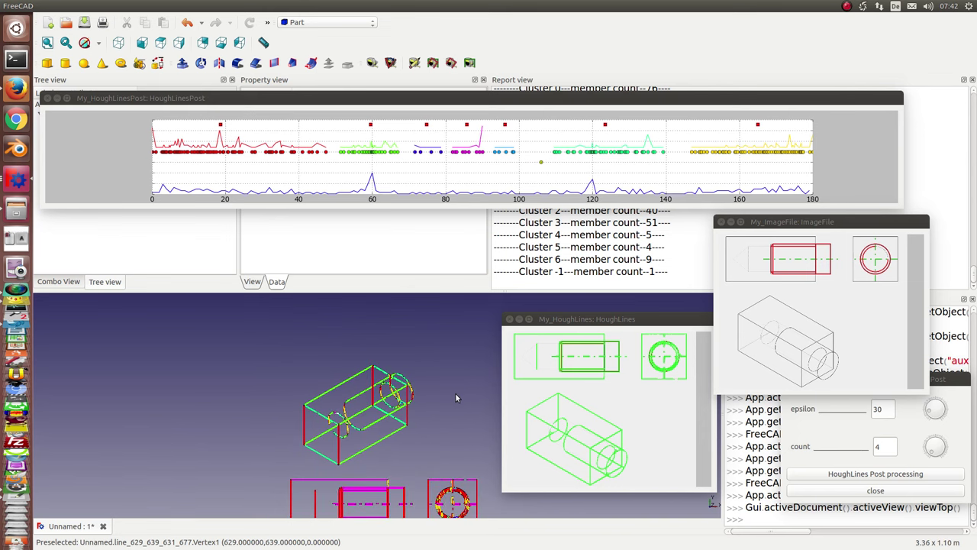
pyautogui.scroll(3, 249, 429)
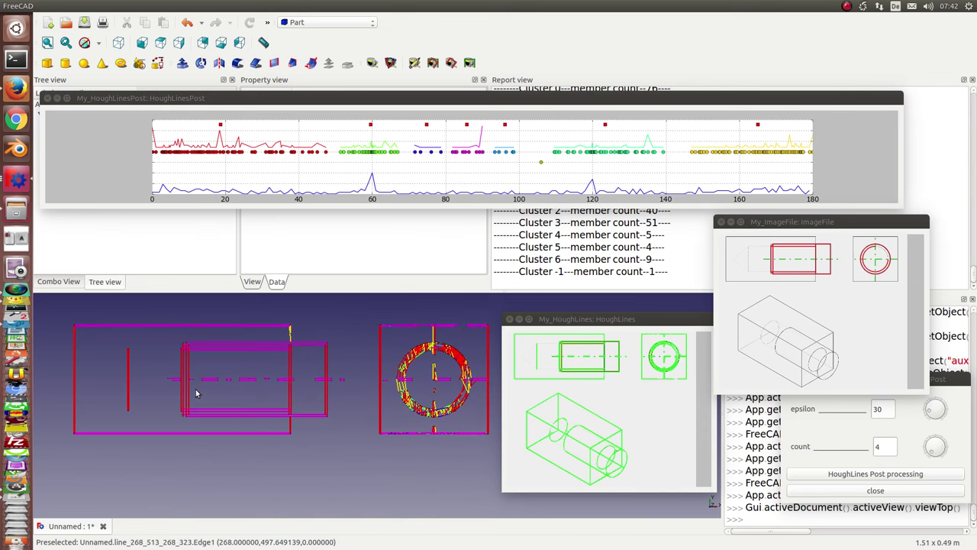
pyautogui.scroll(2, 248, 429)
pyautogui.moveTo(248, 429); pyautogui.dragTo(227, 461, button='middle')
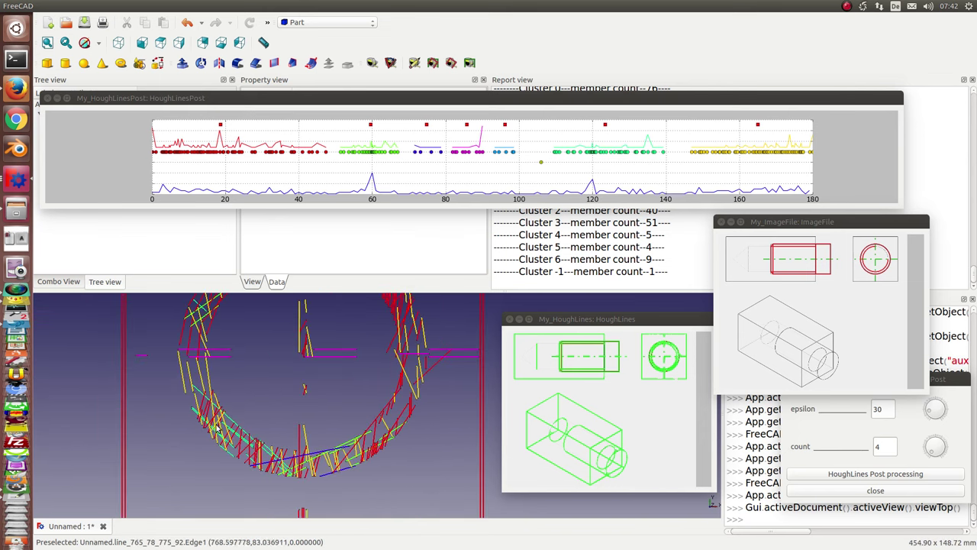
pyautogui.scroll(3, 227, 461)
pyautogui.scroll(2, 228, 461)
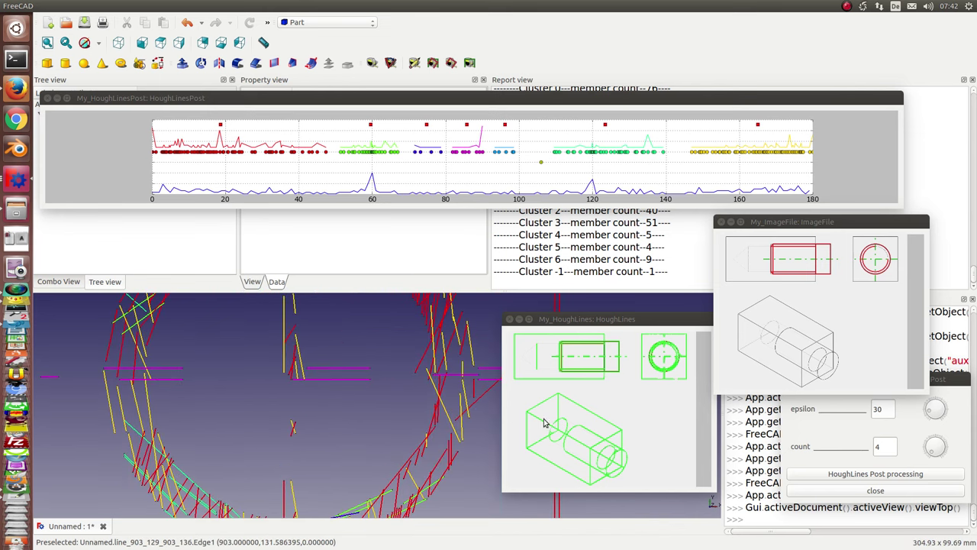
pyautogui.scroll(-2, 382, 375)
pyautogui.scroll(-1, 382, 374)
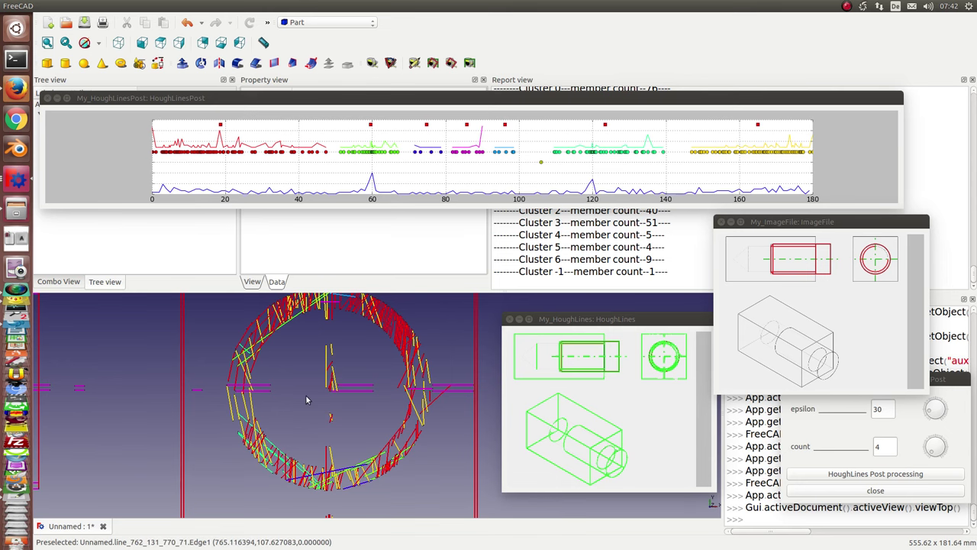
pyautogui.scroll(-1, 305, 399)
pyautogui.scroll(-1, 305, 399)
pyautogui.scroll(-1, 306, 399)
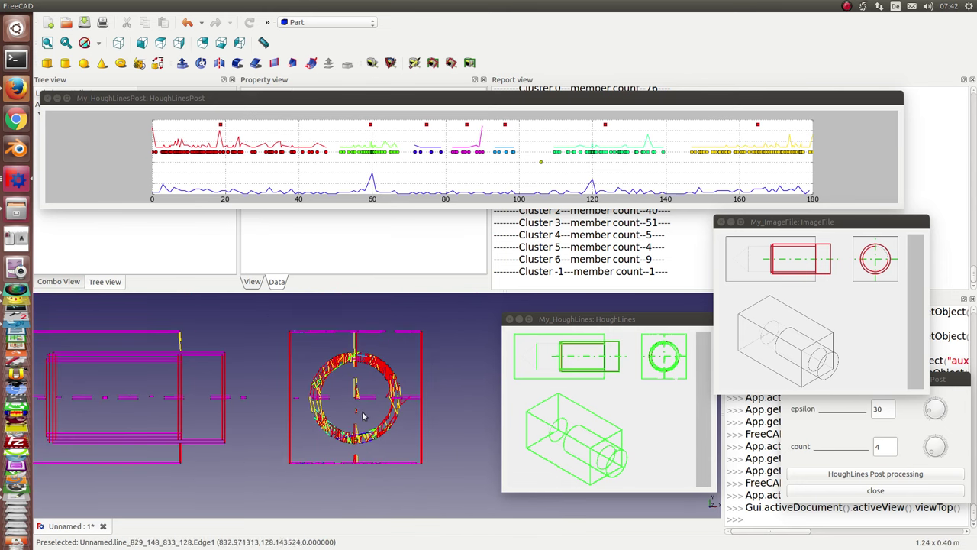
pyautogui.scroll(-1, 228, 445)
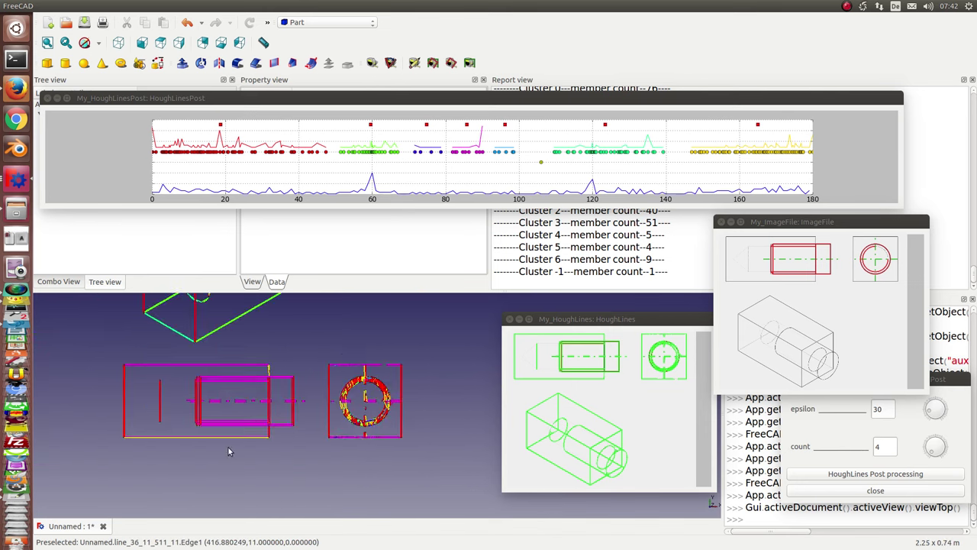
pyautogui.scroll(-1, 175, 475)
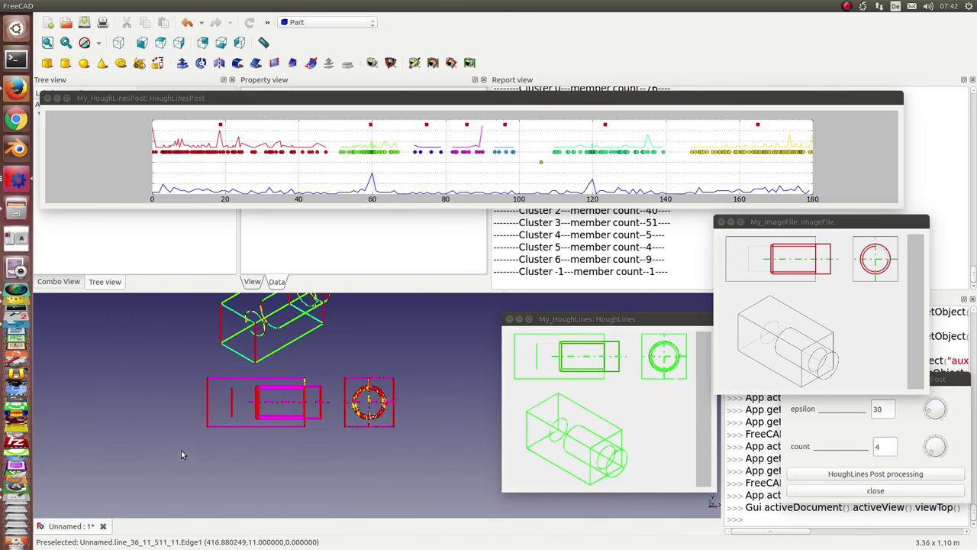
pyautogui.scroll(1, 206, 461)
pyautogui.scroll(2, 236, 469)
pyautogui.scroll(1, 282, 452)
pyautogui.scroll(1, 330, 436)
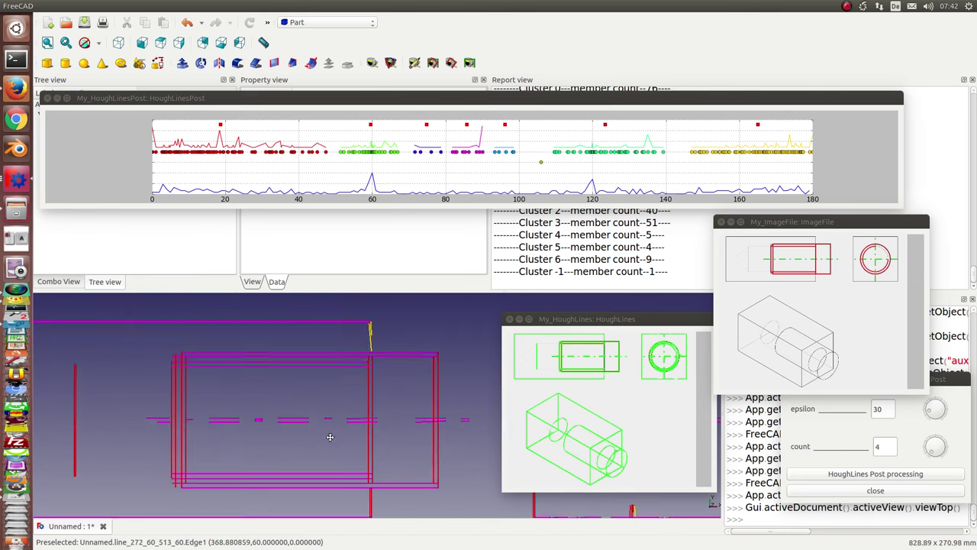
pyautogui.moveTo(330, 436); pyautogui.dragTo(364, 407, button='middle')
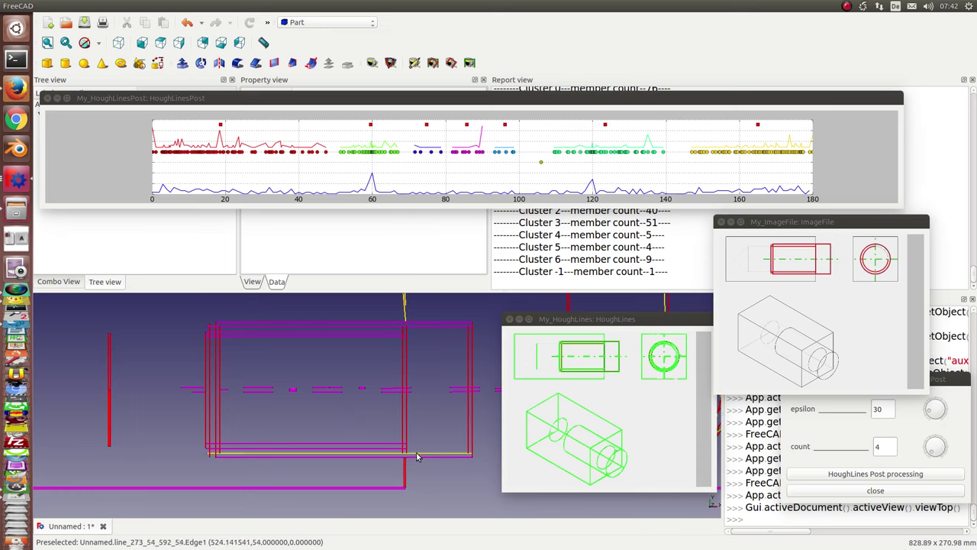